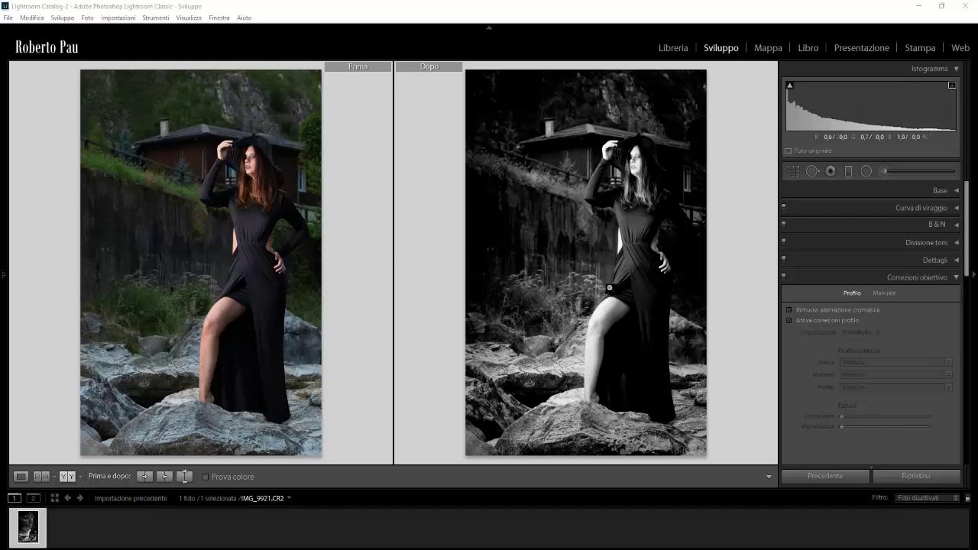
Compare the before and after versions in the split layouts, and return to the single-photo view
left_click(63, 477)
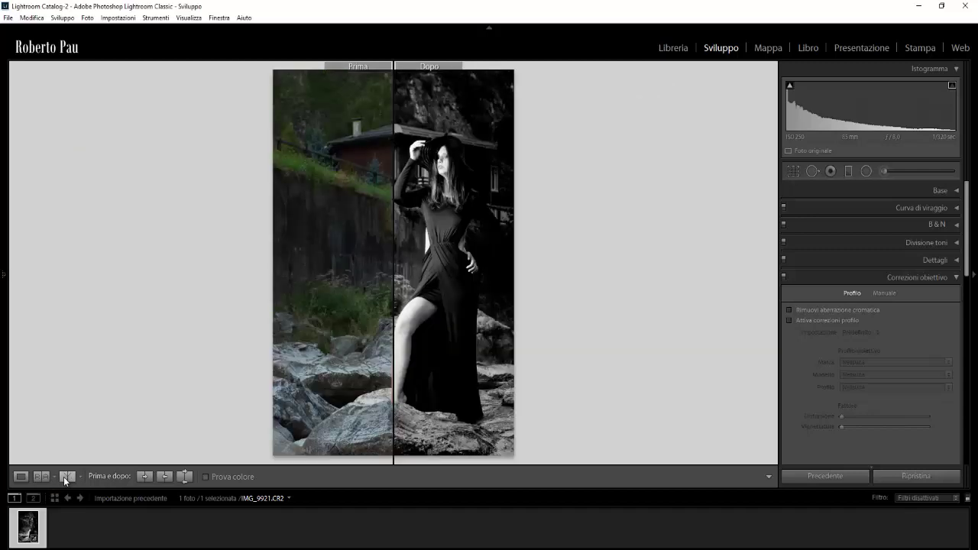
left_click(64, 476)
left_click(63, 477)
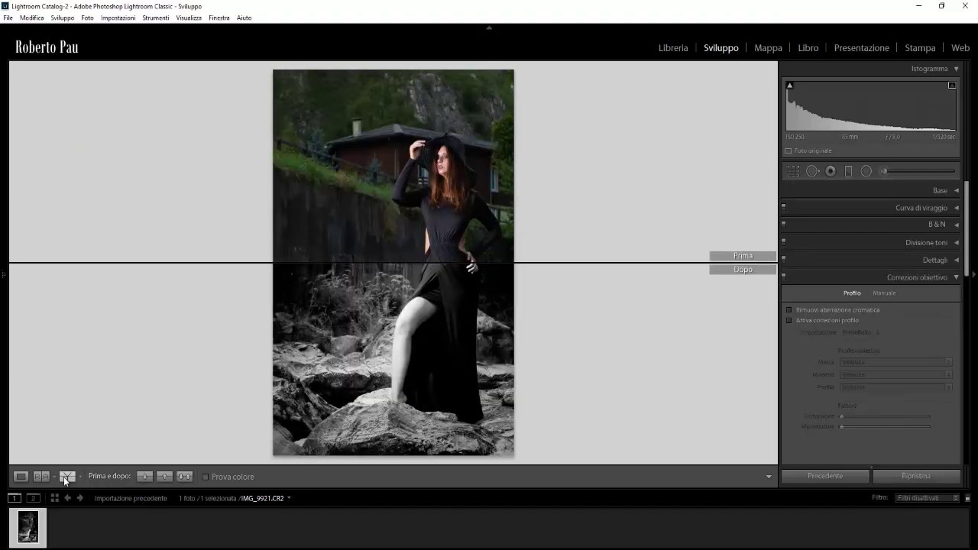
left_click(64, 477)
left_click(22, 478)
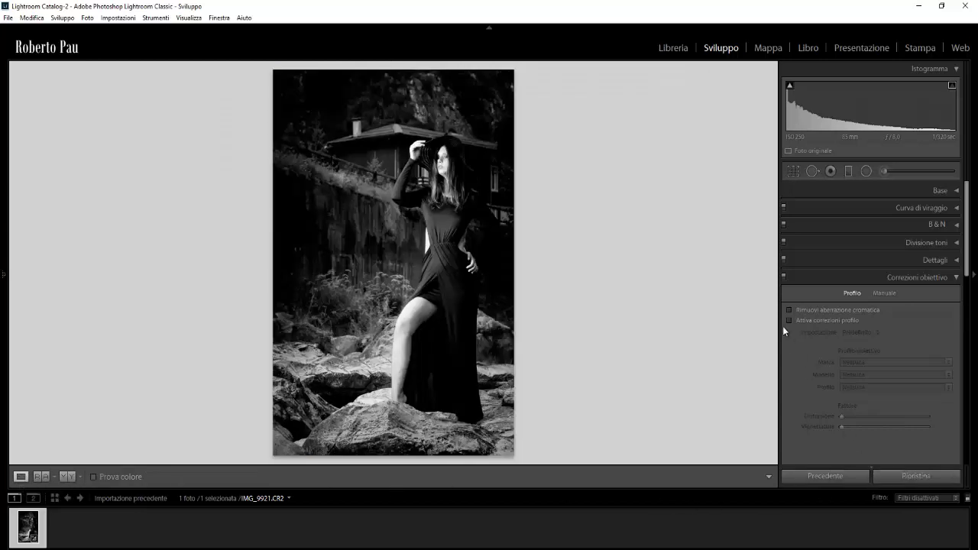
Reset the photo's develop settings, and enable lens profile corrections together with chromatic aberration removal
left_click(921, 476)
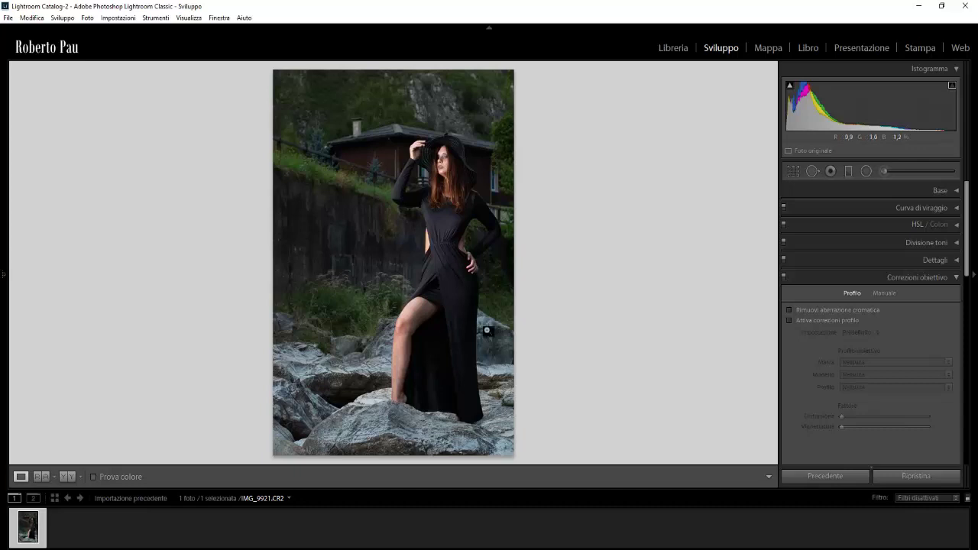
left_click(807, 320)
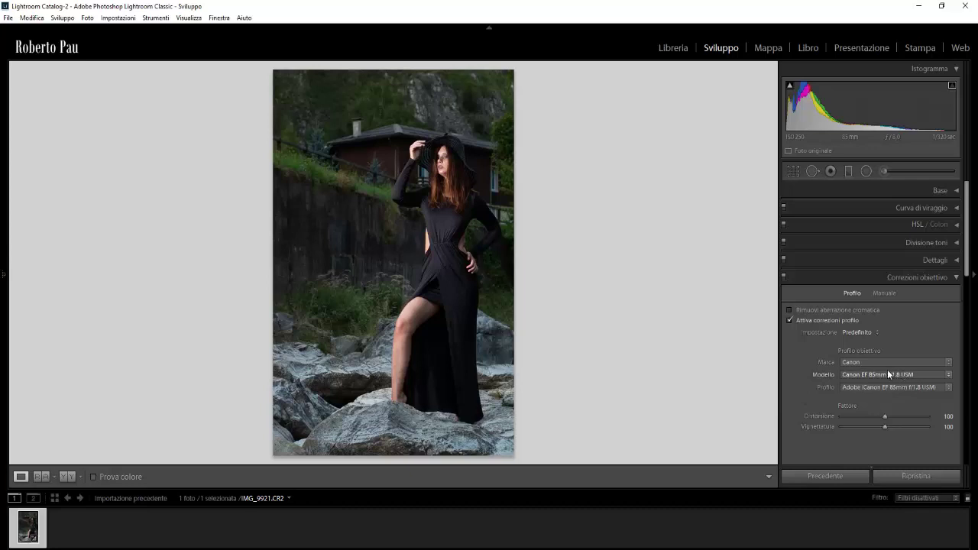
left_click(808, 311)
Straighten the photo with the level (A piano) Upright correction
scroll(807, 380, "down", 3)
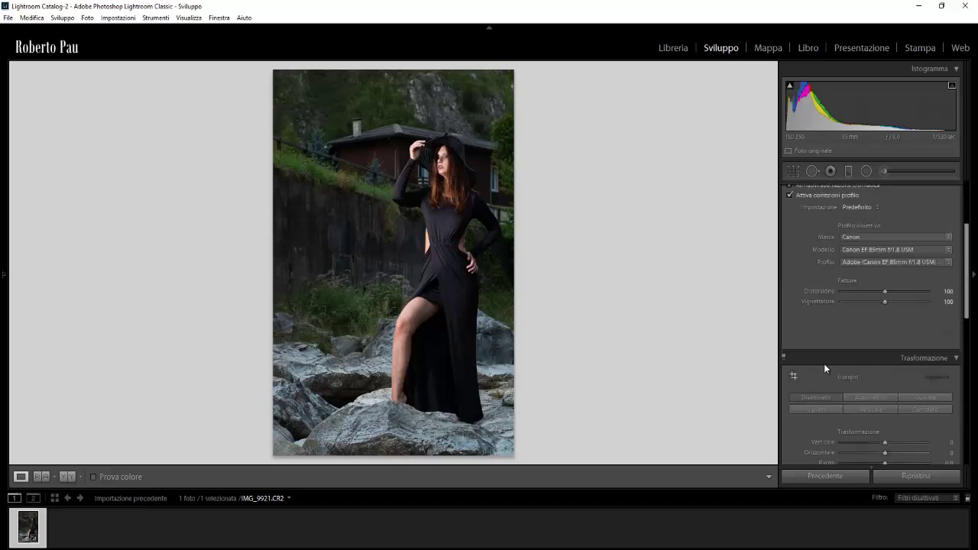
left_click(809, 410)
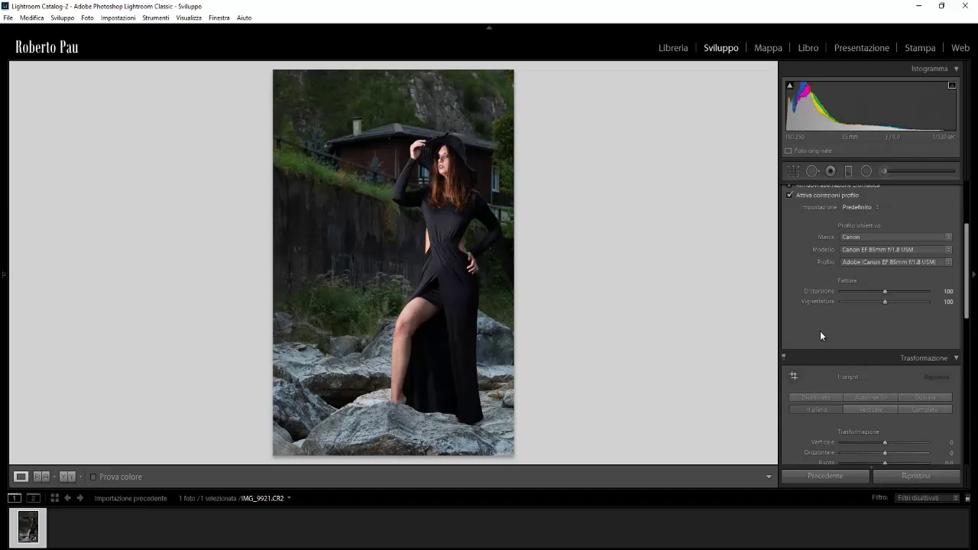
scroll(820, 331, "up", 3)
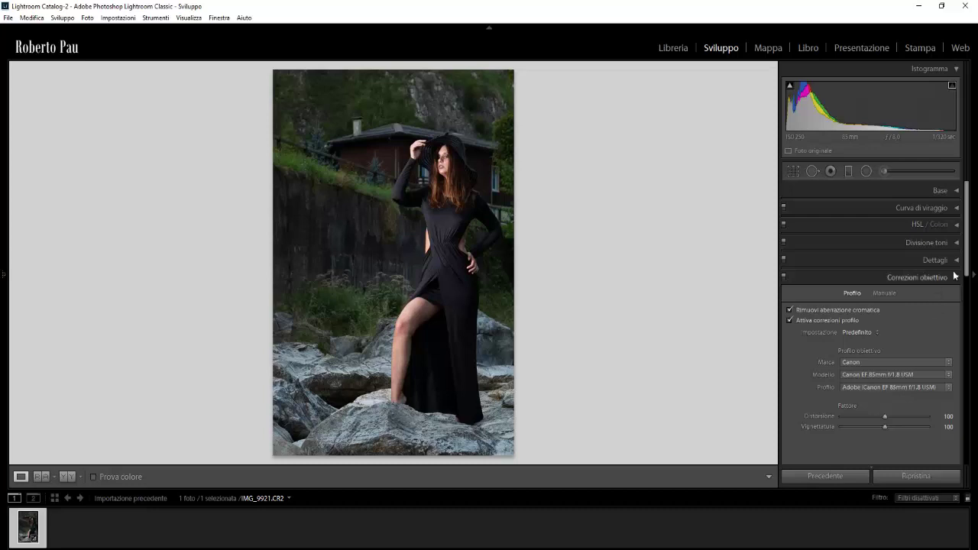
Convert the photo to the Bianco e nero treatment, comparing it once with the Colori version
left_click(955, 191)
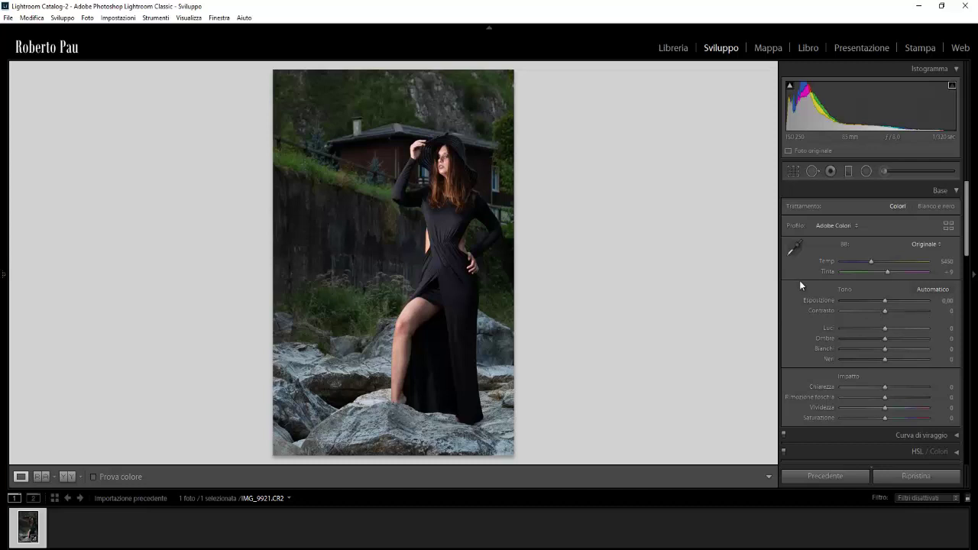
left_click(931, 206)
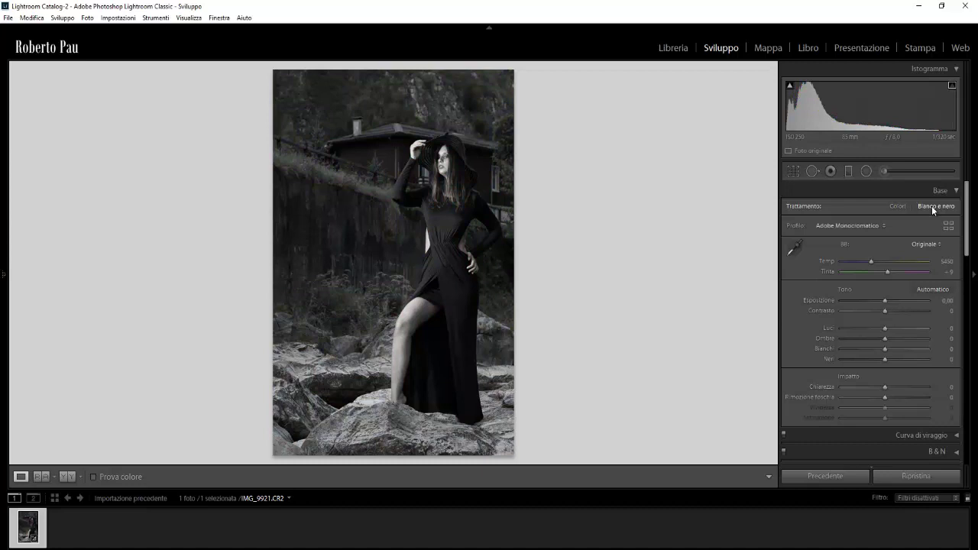
left_click(896, 206)
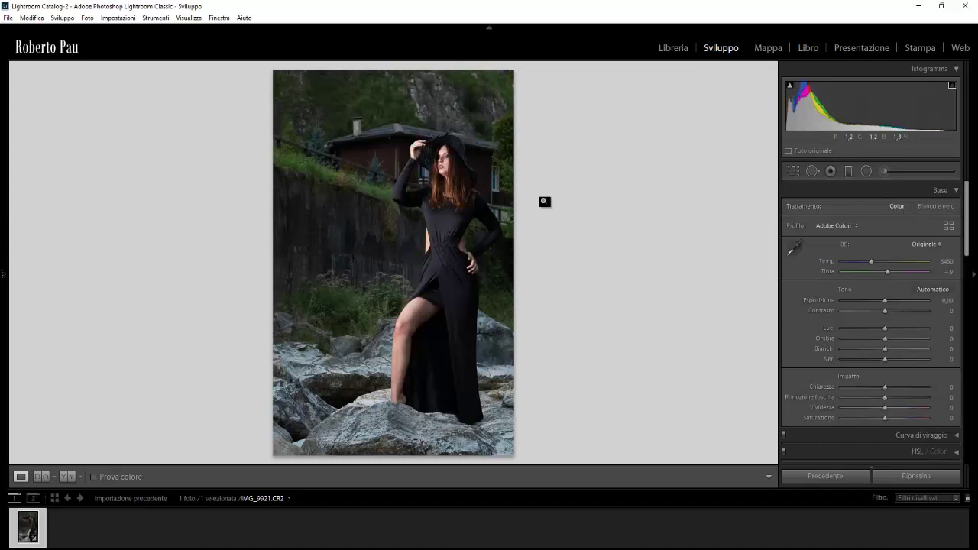
left_click(945, 207)
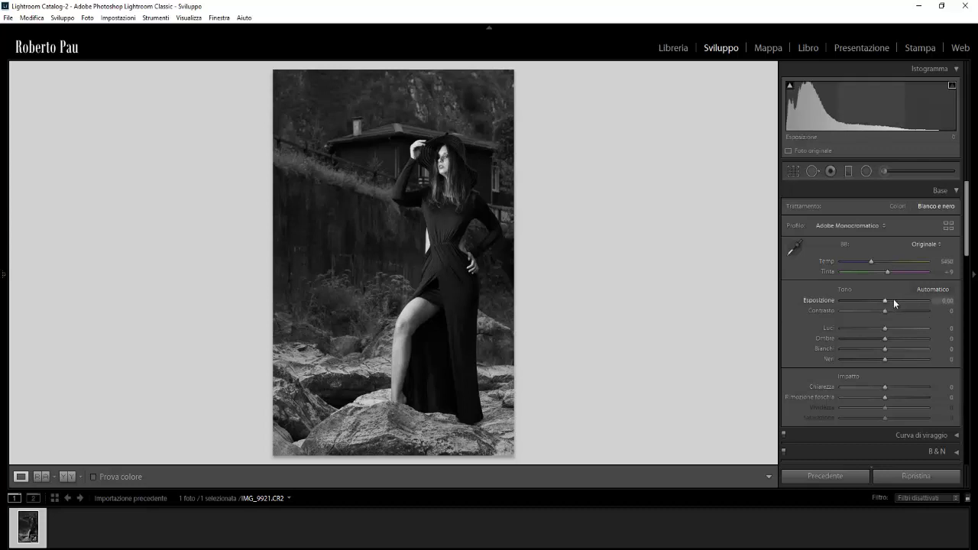
Set the photo's Esposizione to 0,22 and its Contrasto to 20
left_click(947, 300)
key("BackSpace")
type("0,22")
key("Return")
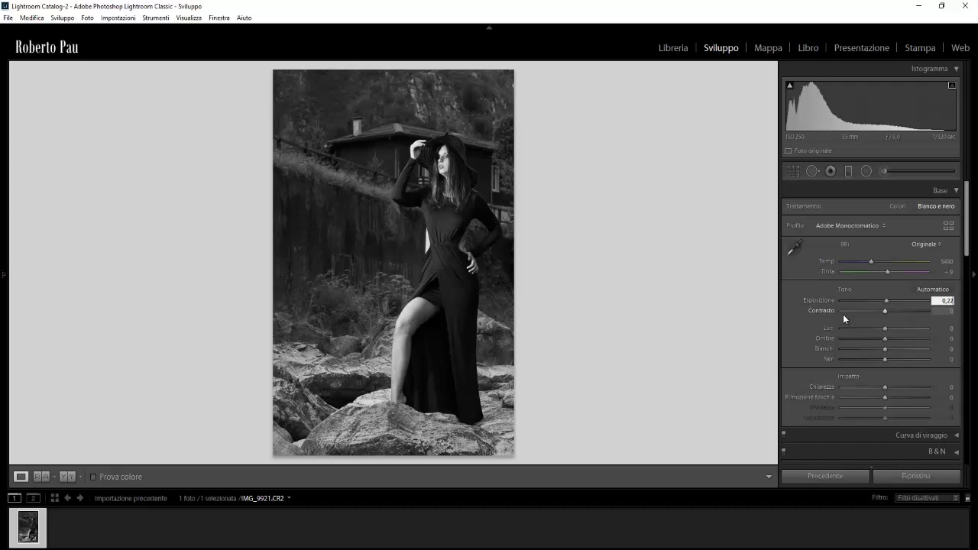
left_click(945, 312)
type("20")
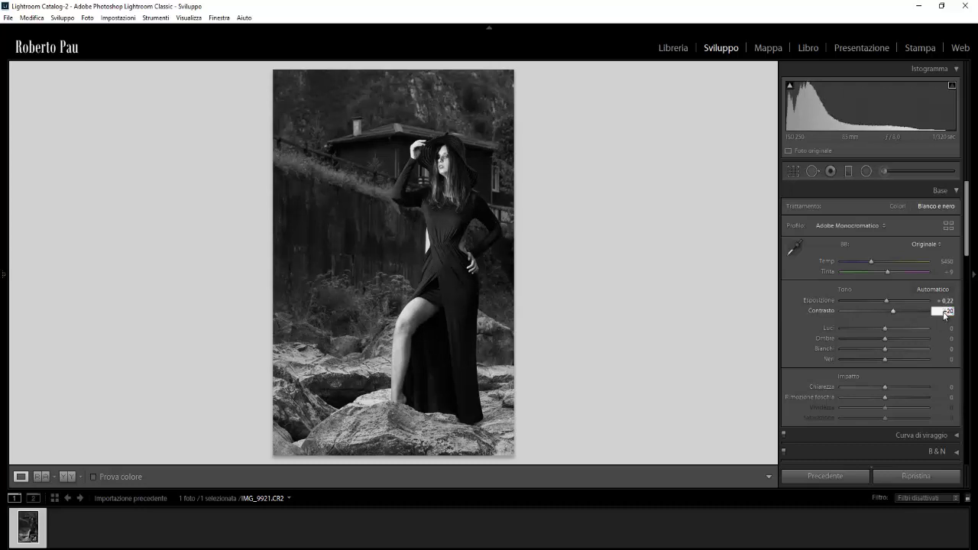
key("Return")
Set Luci to 20, briefly comparing the effect against a value of 0
left_click(942, 328)
type("20")
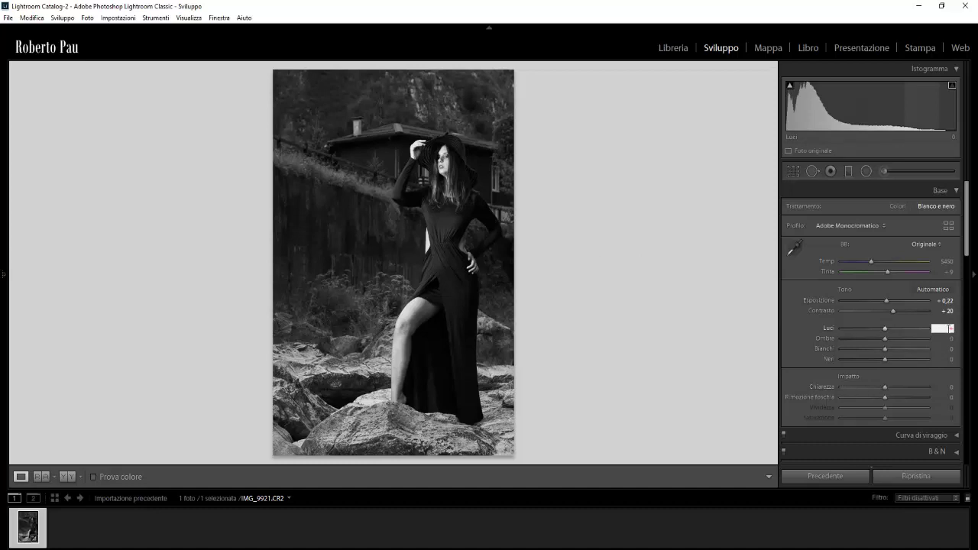
key("Return")
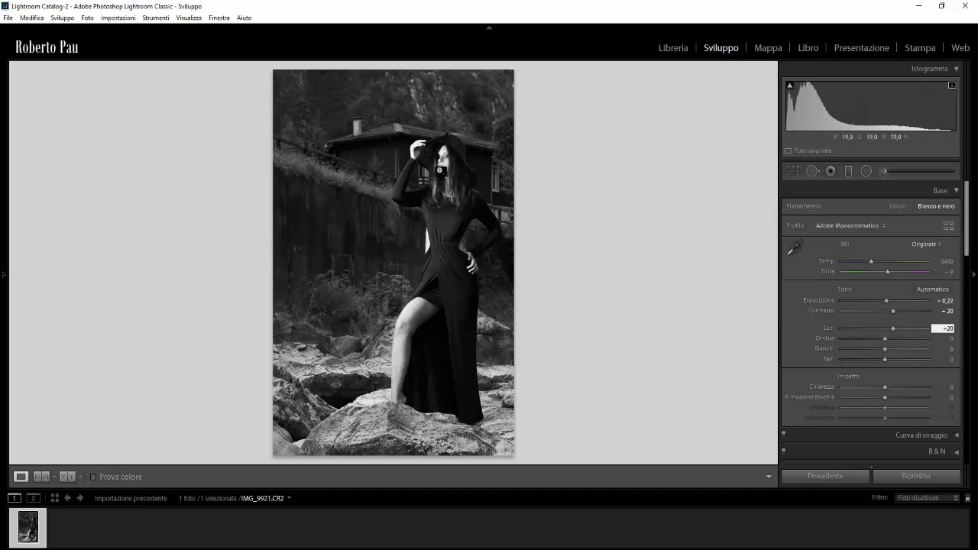
left_click(946, 328)
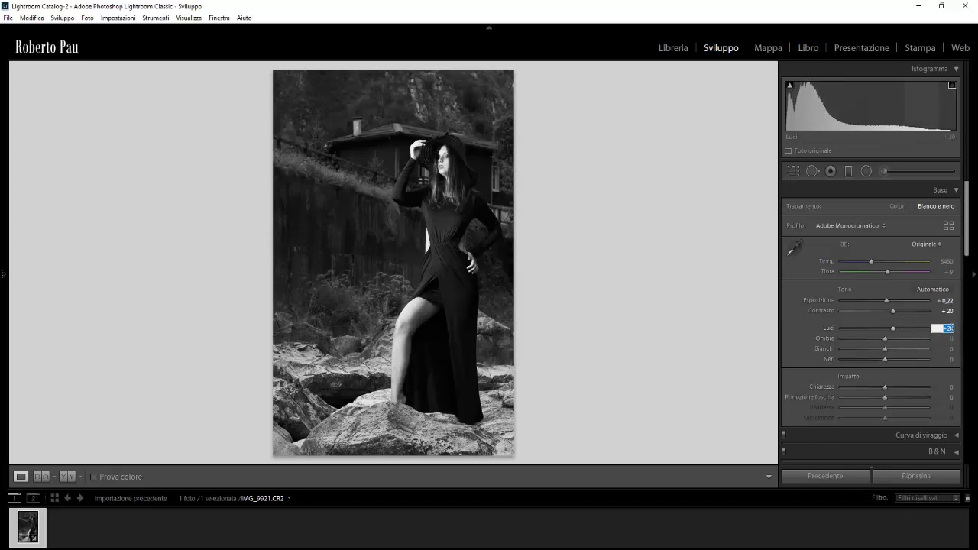
type("00")
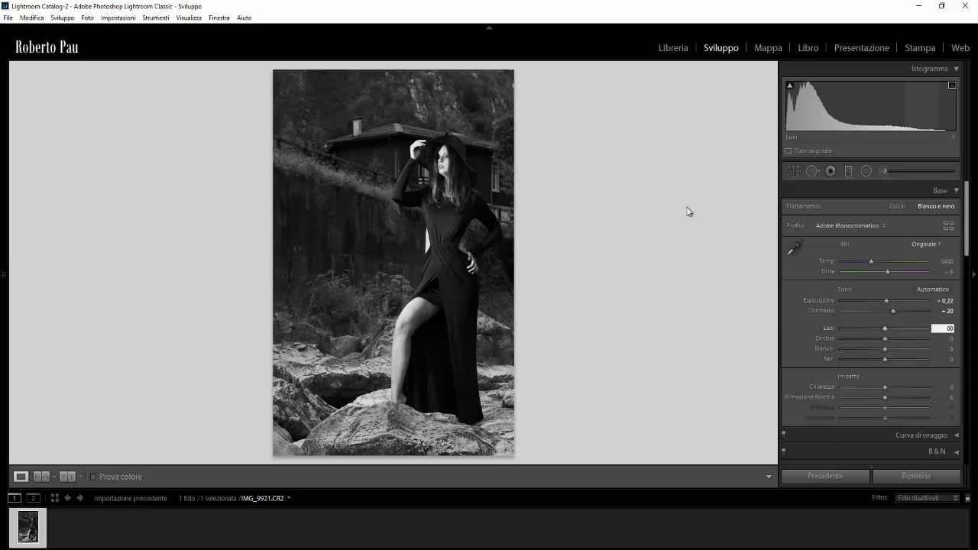
left_click(941, 329)
type("20")
key("Return")
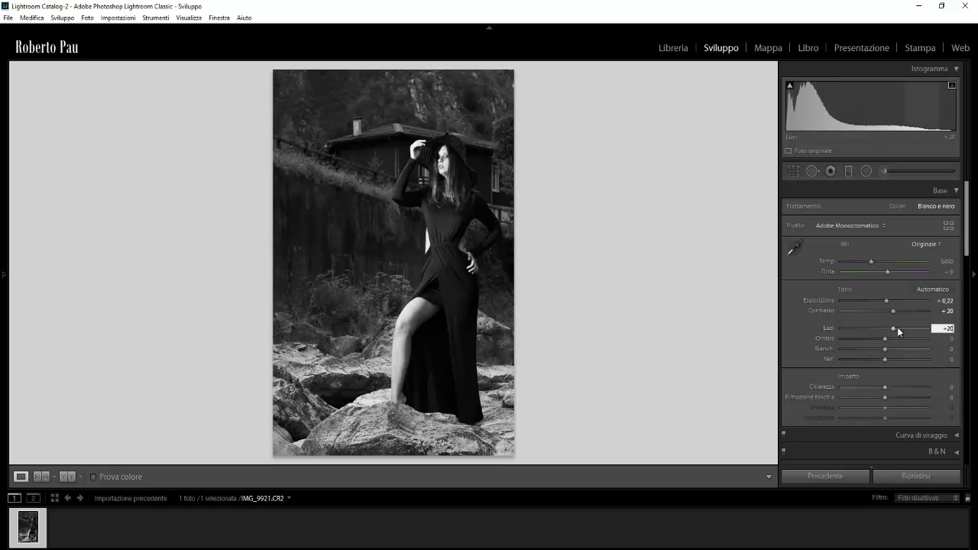
Raise Ombre to 20
left_click_drag(885, 338, 893, 338)
left_click(942, 339)
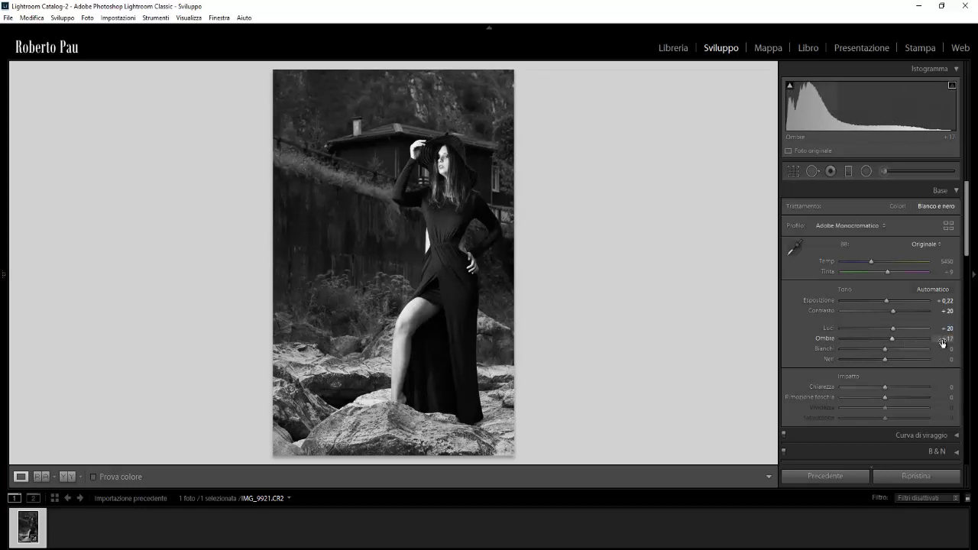
type("20")
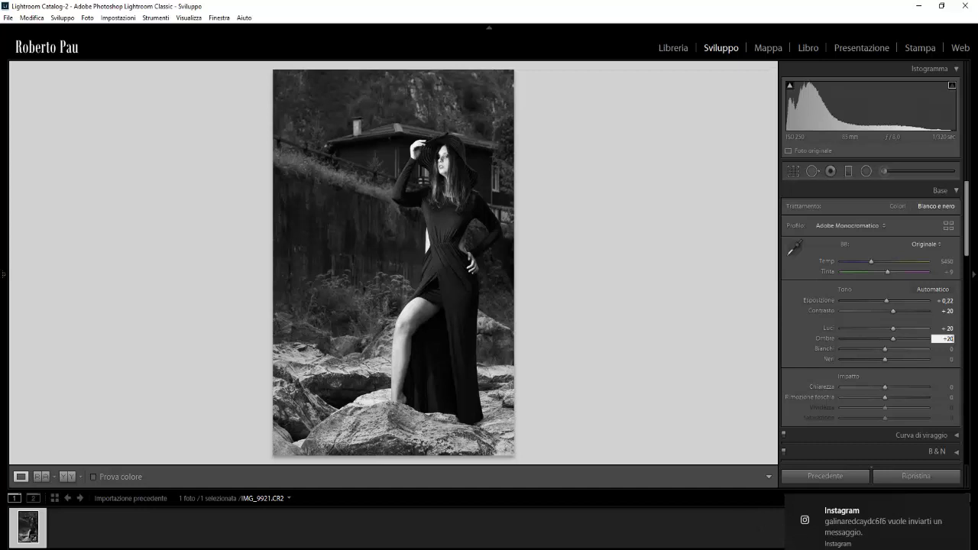
Clear the system notifications and restore the photo selection
left_click(879, 523)
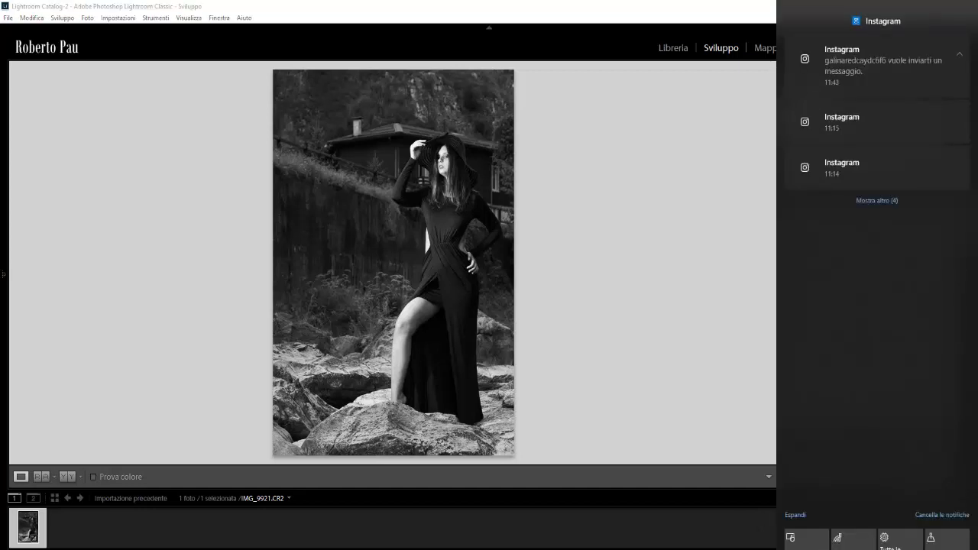
left_click(959, 516)
left_click(681, 521)
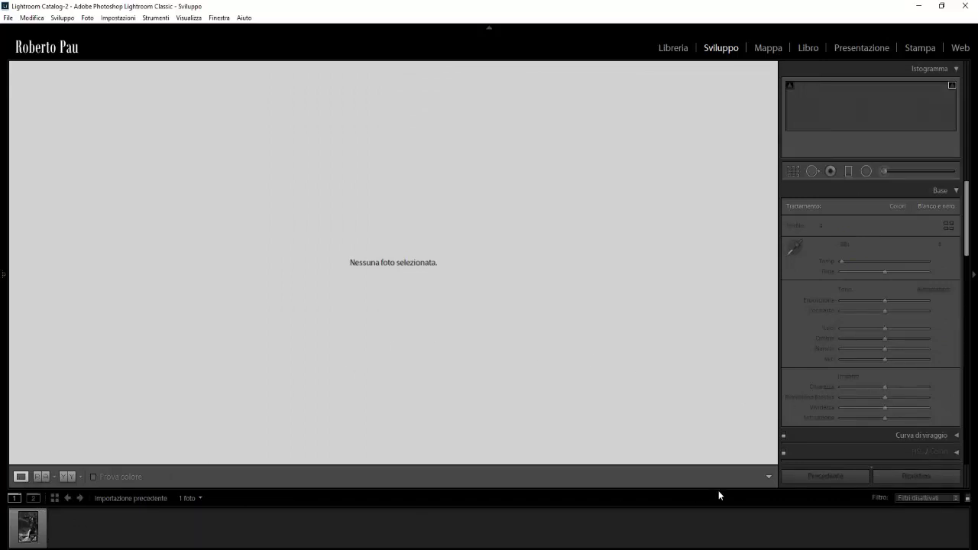
key("ctrl+z")
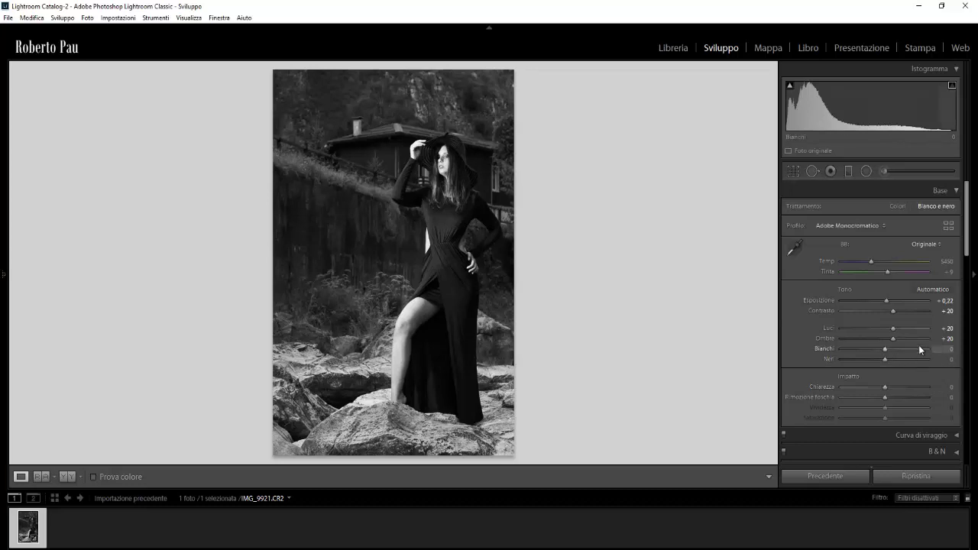
Set Bianchi to 22 and Neri to 40
left_click(946, 350)
type("22")
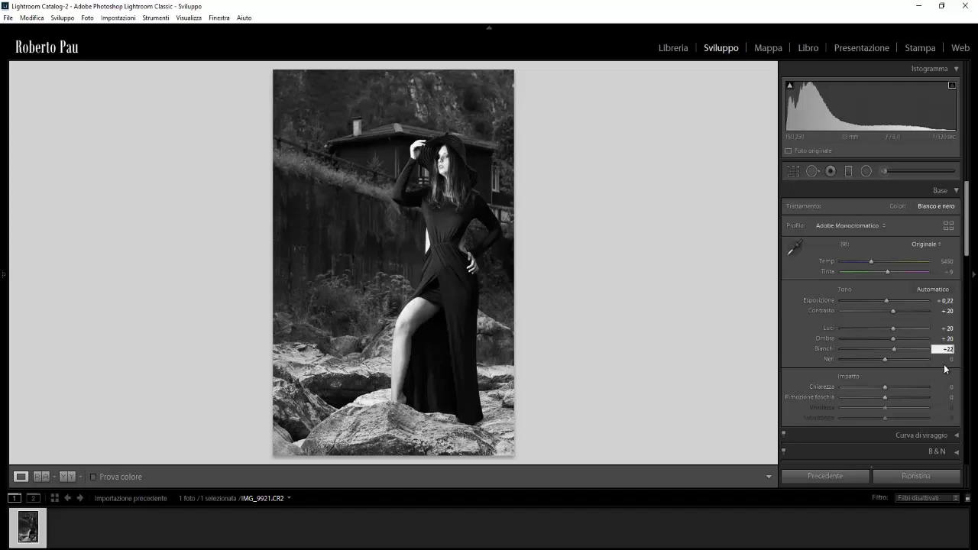
left_click_drag(885, 358, 903, 362)
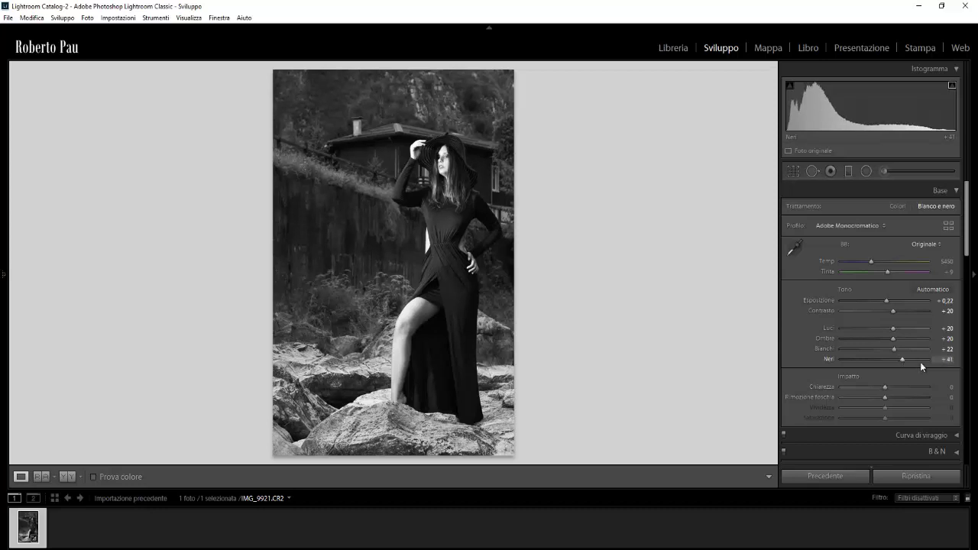
left_click(946, 359)
type("40")
Set Chiarezza to 20
left_click(950, 386)
type("20")
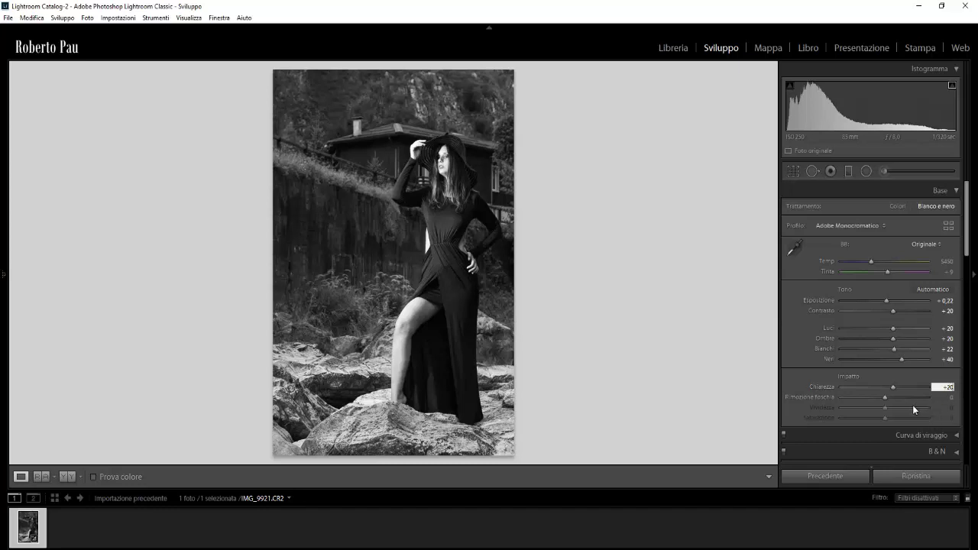
Add shadow, midtone and highlight points to the RGB tone curve, raising the highlight point to about 72 / 83 %
left_click_drag(968, 247, 968, 272)
scroll(967, 273, "down", 2)
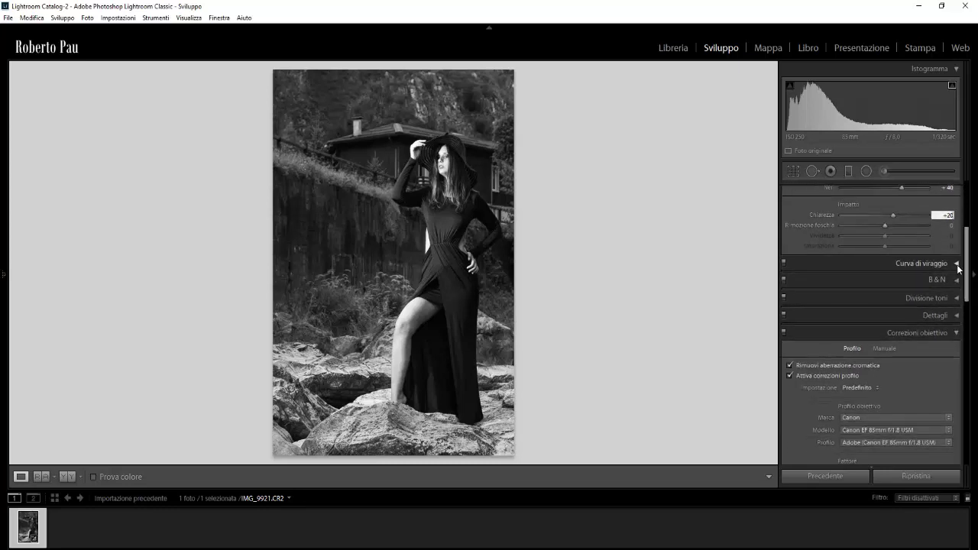
left_click(956, 265)
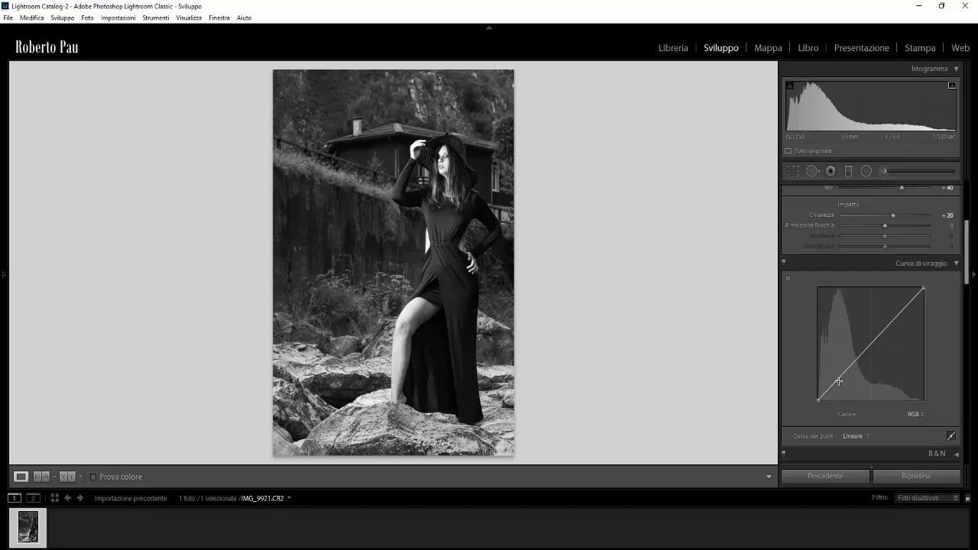
mouse_move(839, 380)
left_mouse_down()
mouse_move(848, 394)
mouse_move(838, 380)
left_mouse_up()
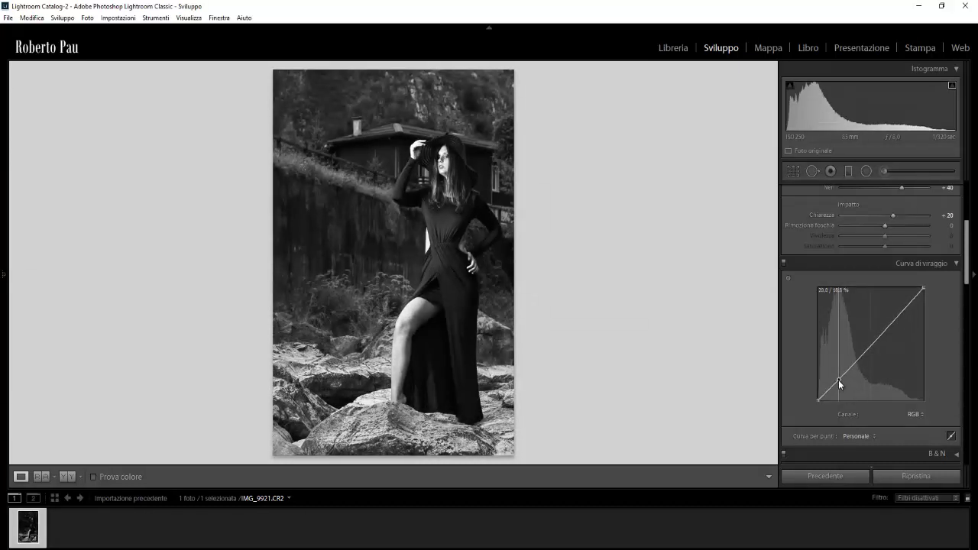
mouse_move(876, 343)
left_mouse_down()
mouse_move(858, 328)
mouse_move(872, 341)
left_mouse_up()
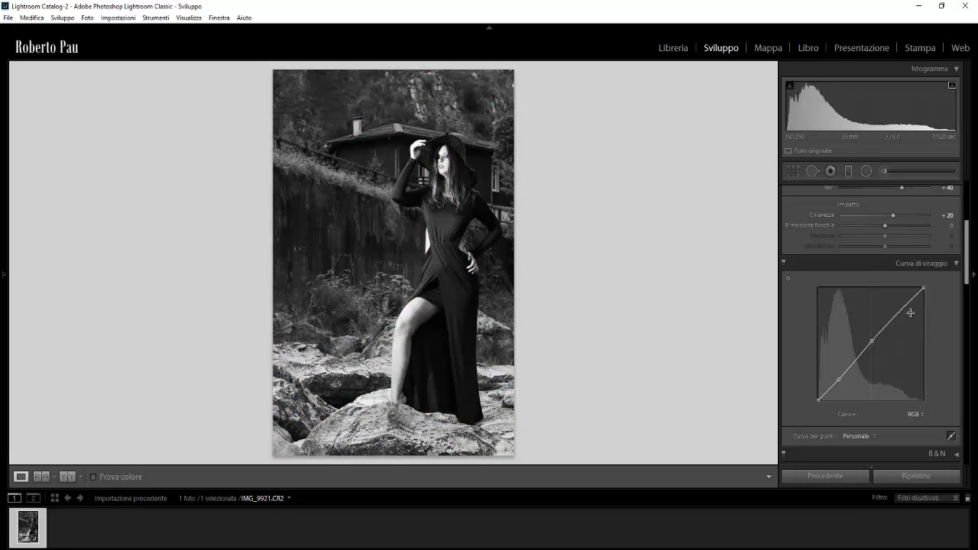
mouse_move(909, 307)
left_mouse_down()
mouse_move(902, 271)
mouse_move(906, 303)
mouse_move(926, 322)
mouse_move(890, 286)
mouse_move(908, 309)
mouse_move(895, 305)
left_mouse_up()
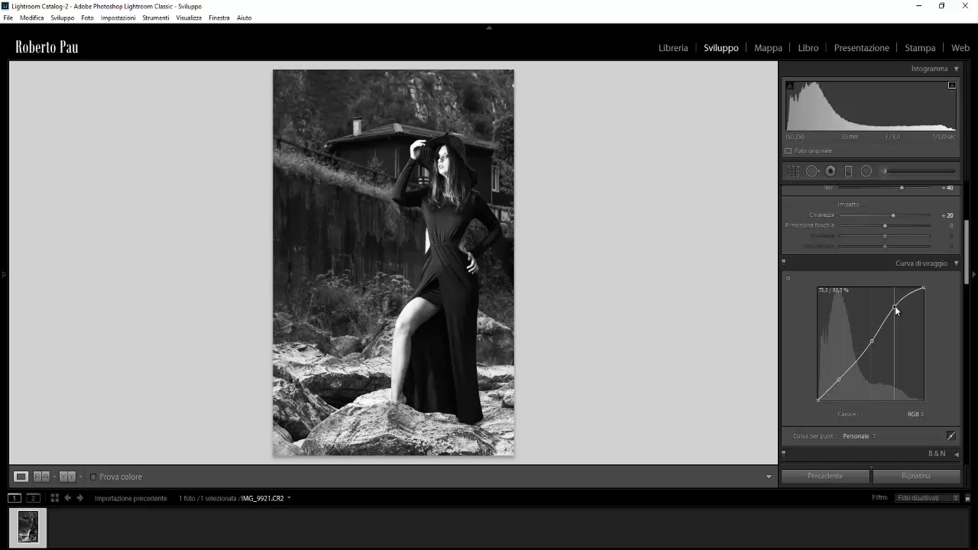
Fine-tune the tone curve's highlight point, and shift the midtone point toward the shadows and above the diagonal to brighten the midtones
left_click_drag(896, 308, 895, 307)
left_click_drag(873, 340, 872, 341)
left_click_drag(896, 310, 895, 306)
left_click_drag(870, 340, 868, 340)
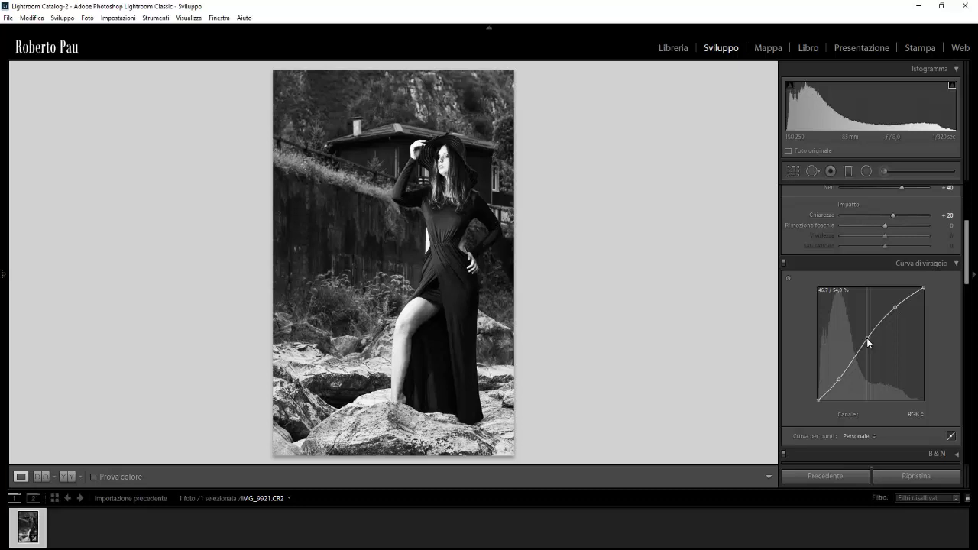
left_click_drag(866, 339, 858, 348)
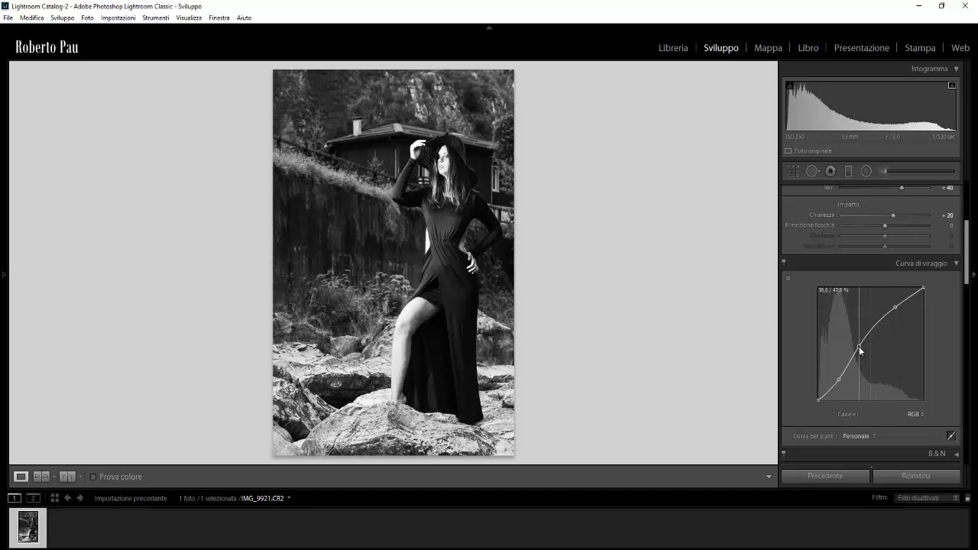
mouse_move(858, 347)
left_mouse_down()
mouse_move(869, 333)
mouse_move(860, 341)
left_mouse_up()
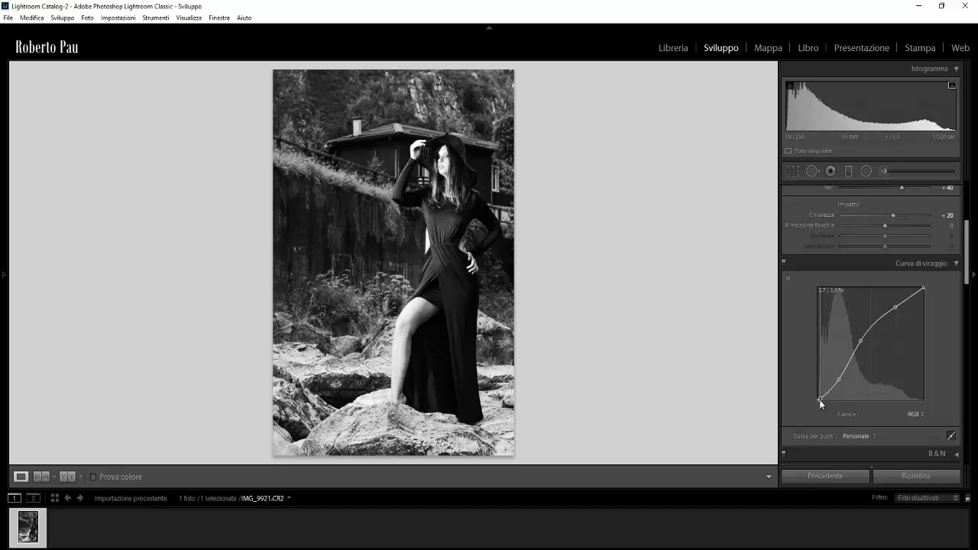
Reshape the tone curve by moving the black point inward to about 8 % input and shifting the shadow and midtone points toward the highlights
left_click_drag(820, 400, 826, 401)
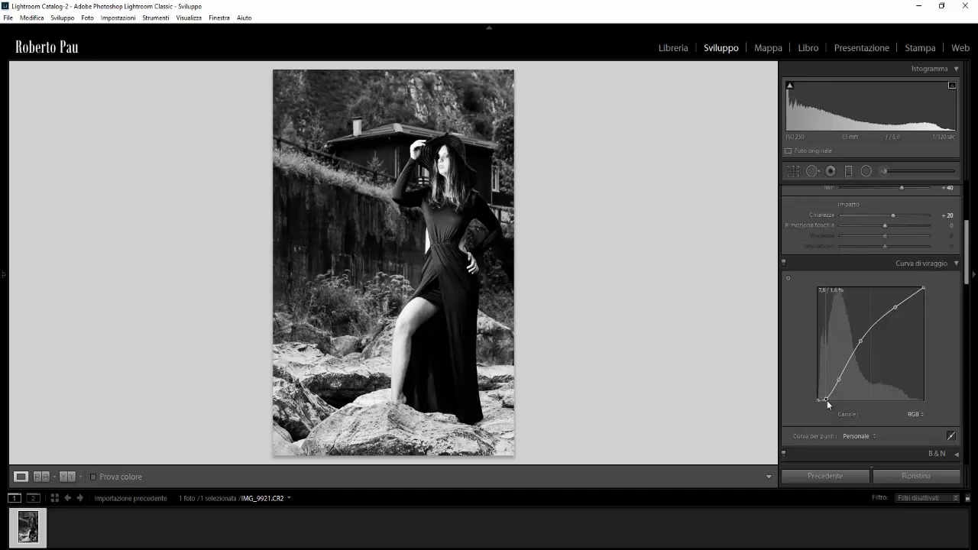
left_click_drag(827, 400, 828, 400)
left_click_drag(839, 377, 847, 367)
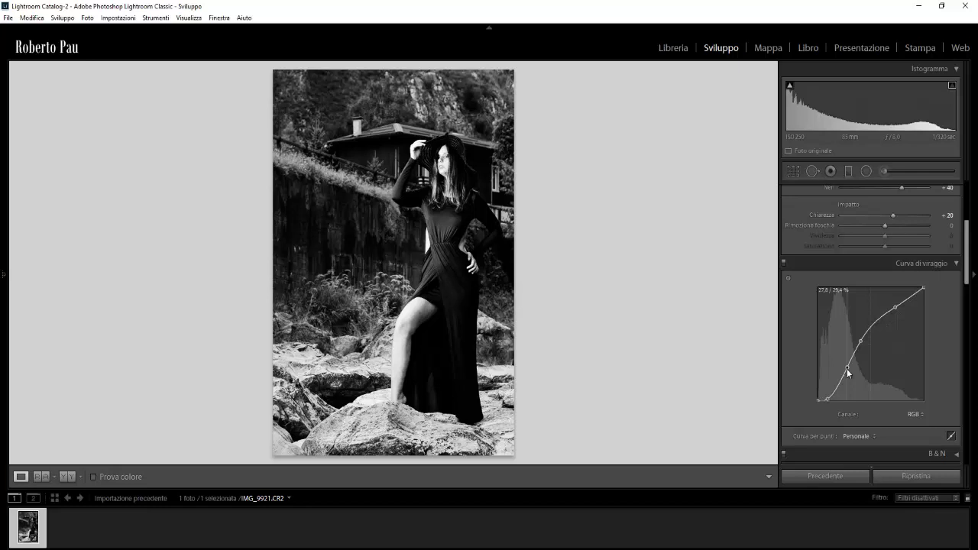
left_click_drag(846, 368, 843, 372)
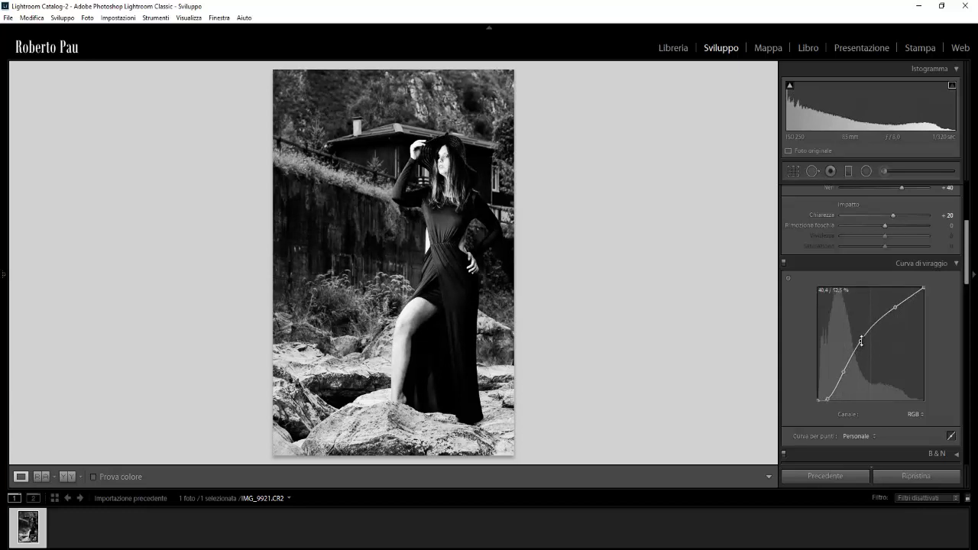
left_click_drag(861, 342, 867, 336)
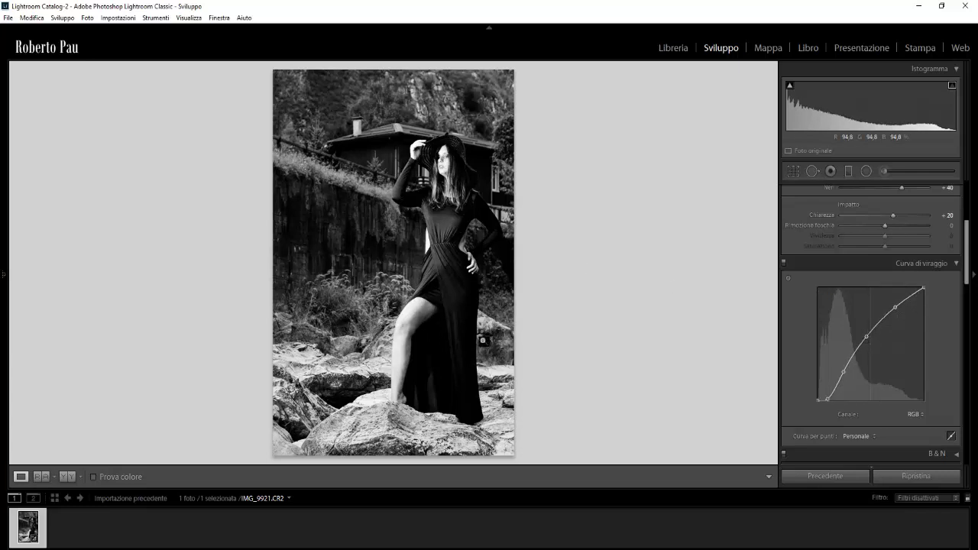
Compare the original and edited photo side by side, and return to the single-photo view
left_click(62, 475)
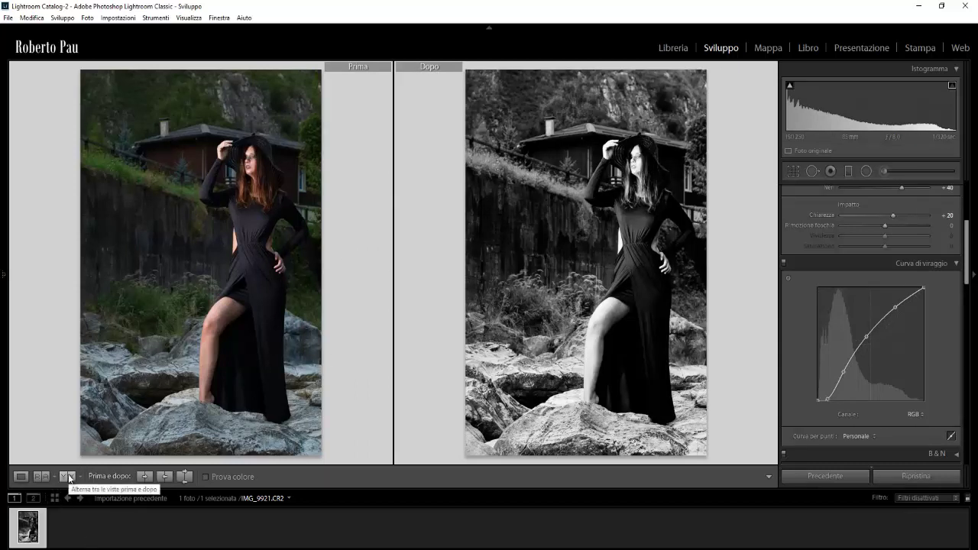
left_click(21, 477)
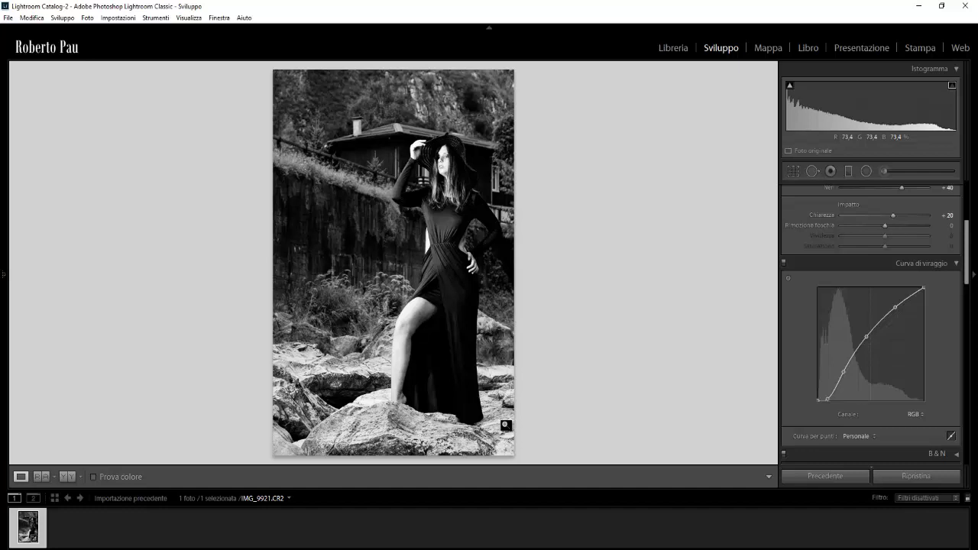
left_click(918, 414)
left_click(802, 415)
Set Rosso to +5 in the black-and-white mix
left_click_drag(967, 273, 972, 310)
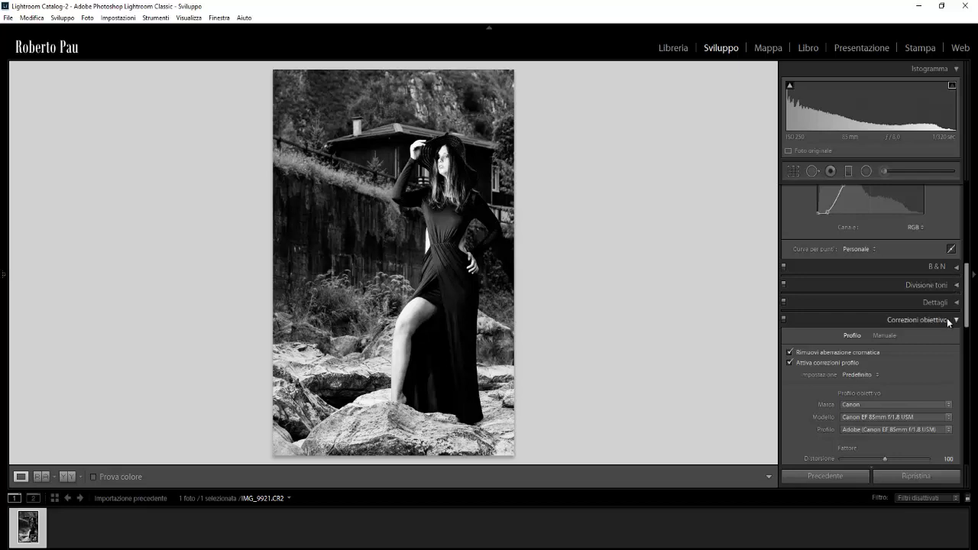
left_click(957, 266)
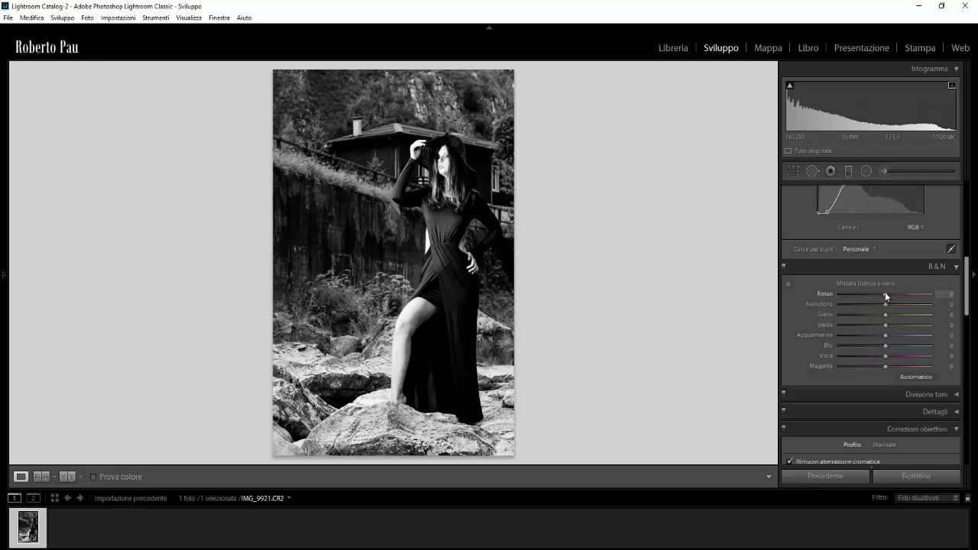
left_click_drag(885, 292, 888, 293)
type("-")
key("Return")
left_click_drag(887, 292, 887, 319)
left_click(948, 297)
type("-5")
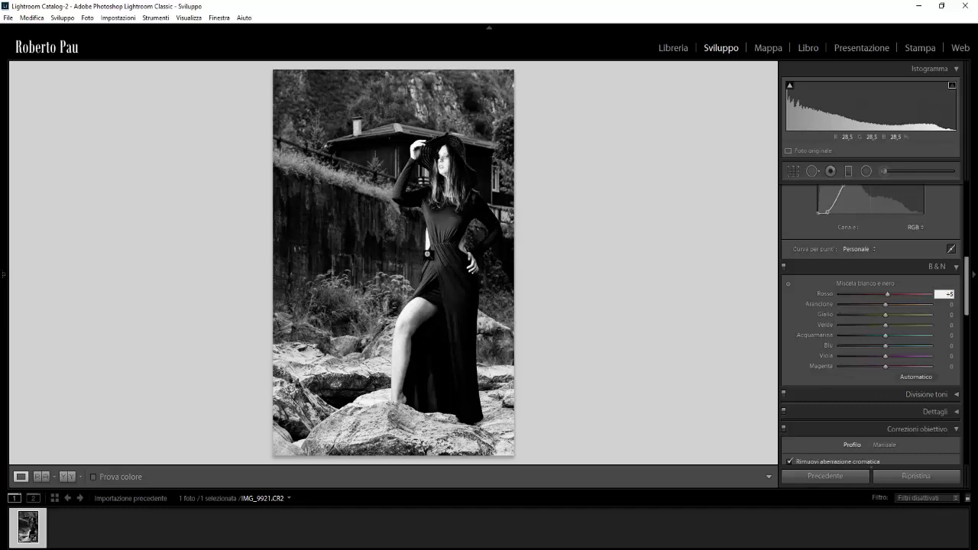
left_click(959, 394)
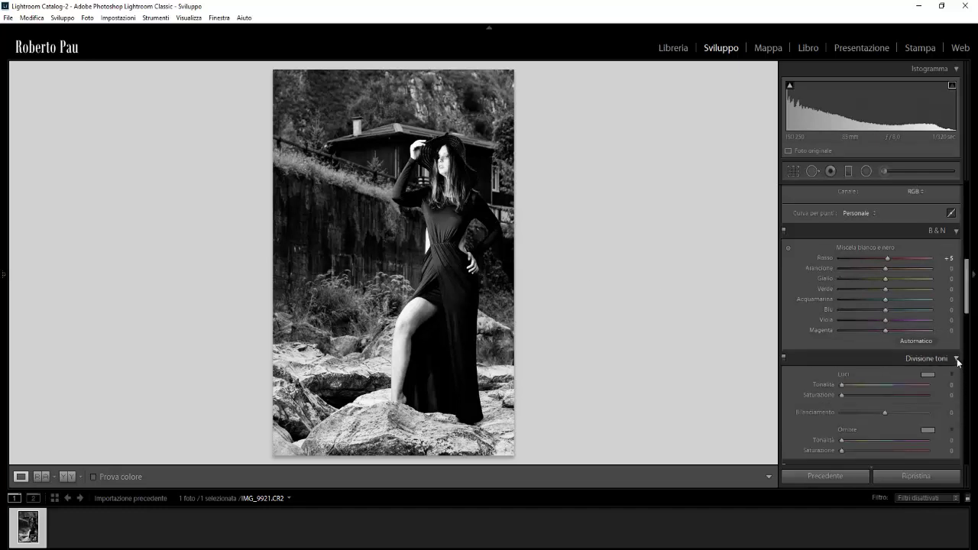
left_click(958, 359)
Frame the woman in the detail preview, and set the sharpening Raggio to 1,4 and Dettagli to 20
scroll(967, 306, "down", 2)
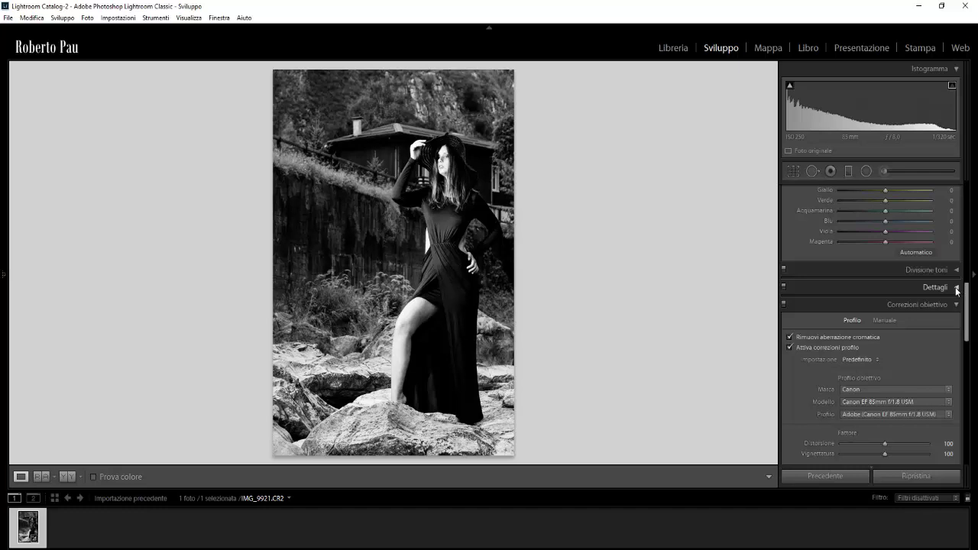
left_click(956, 288)
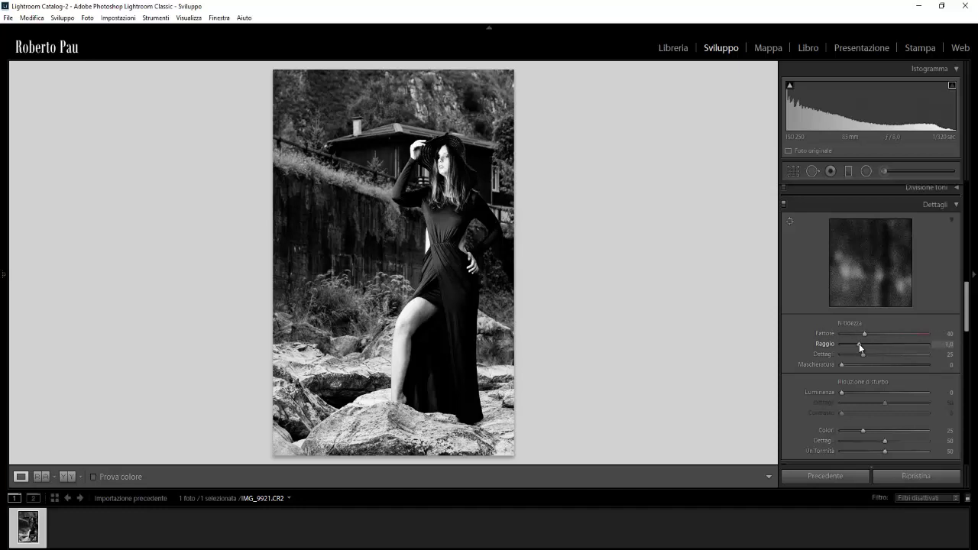
left_click(877, 283)
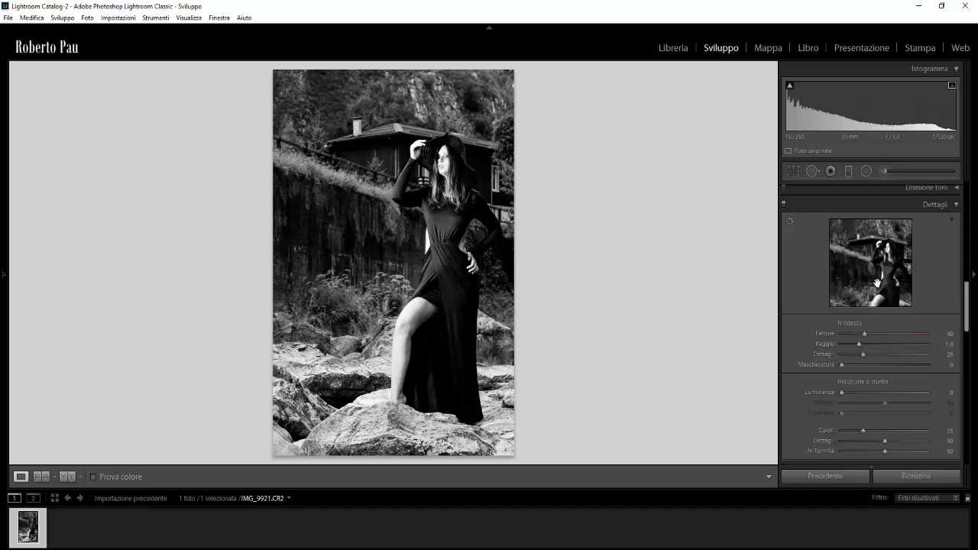
left_click_drag(879, 272, 863, 255)
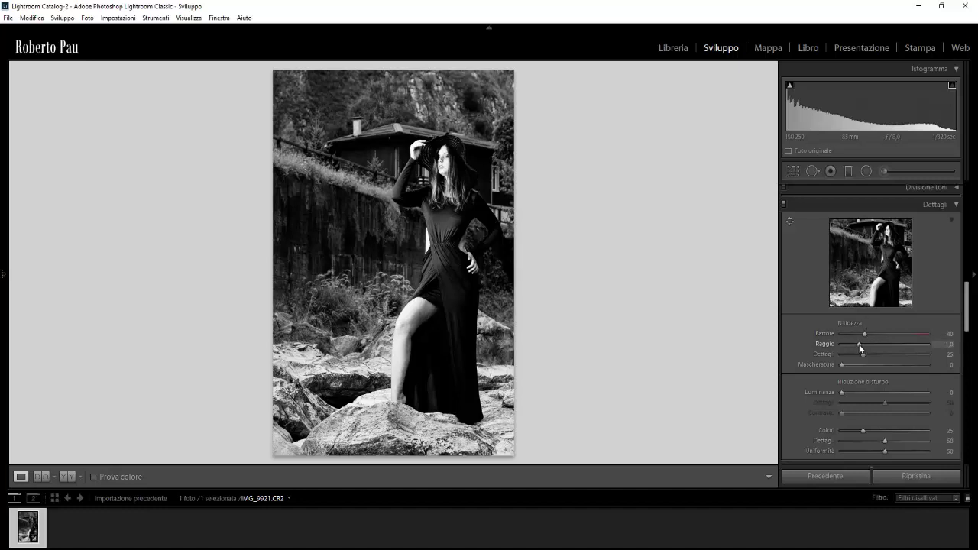
left_click_drag(860, 343, 862, 345)
left_click_drag(863, 354, 861, 354)
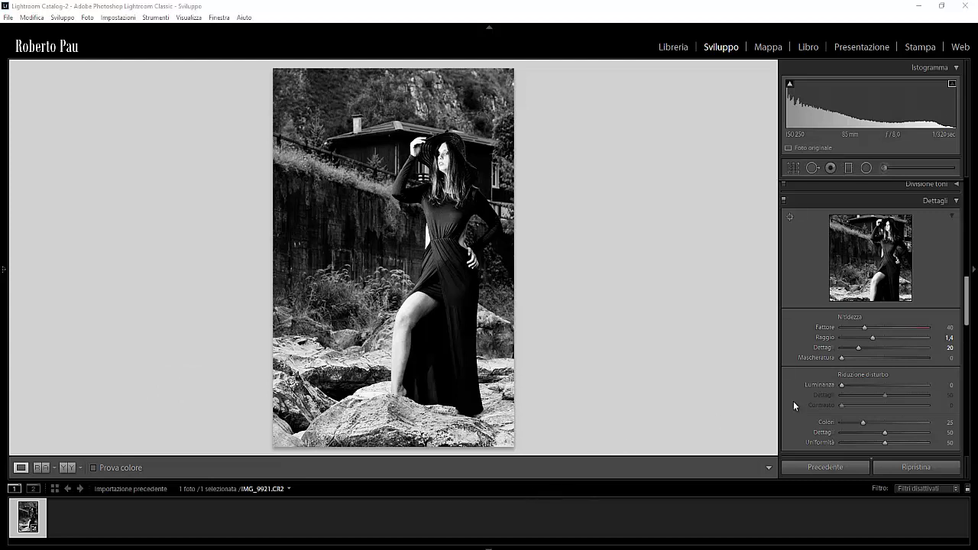
Preview the sharpening mask at several strengths on the photo and set Mascheratura to 60
left_click(842, 359, "alt")
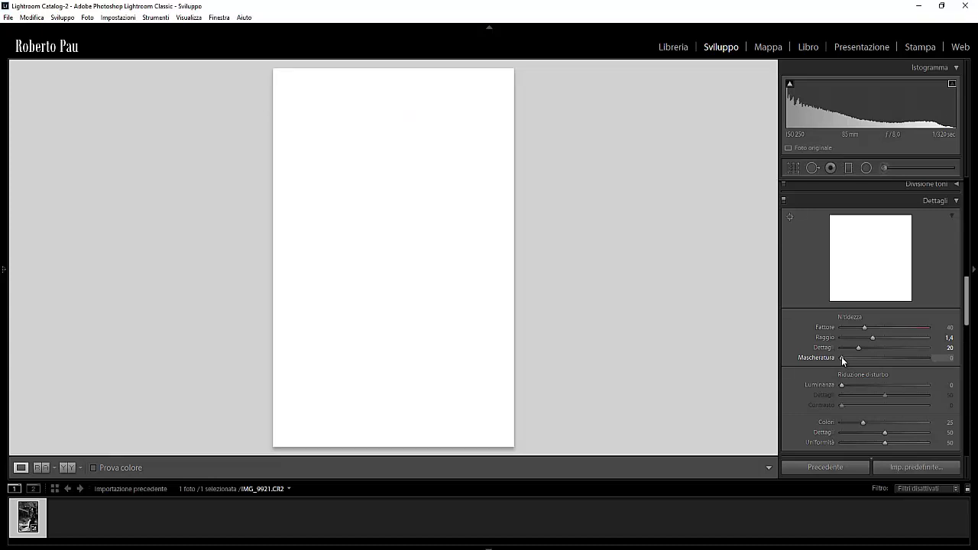
left_click_drag(842, 357, 866, 360)
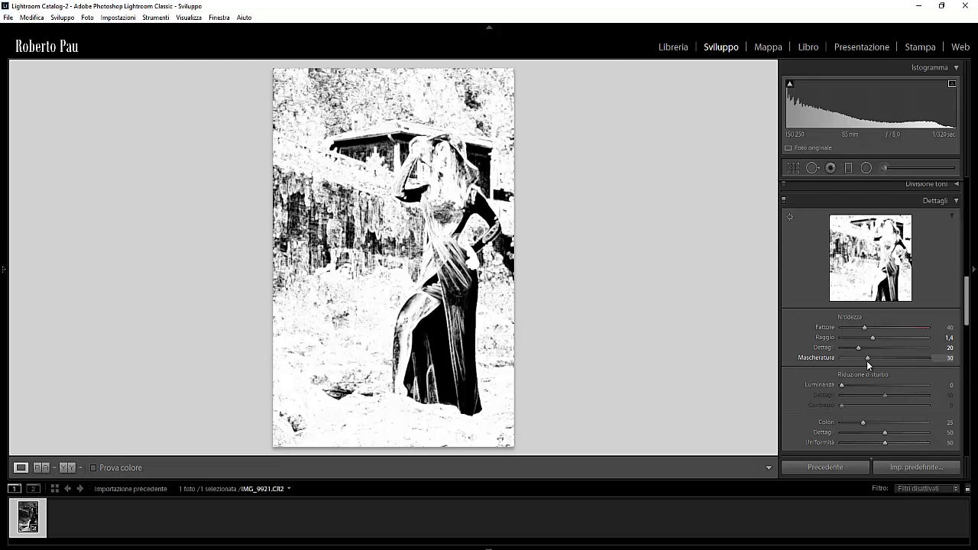
left_click_drag(866, 360, 867, 356)
left_click_drag(867, 357, 902, 379)
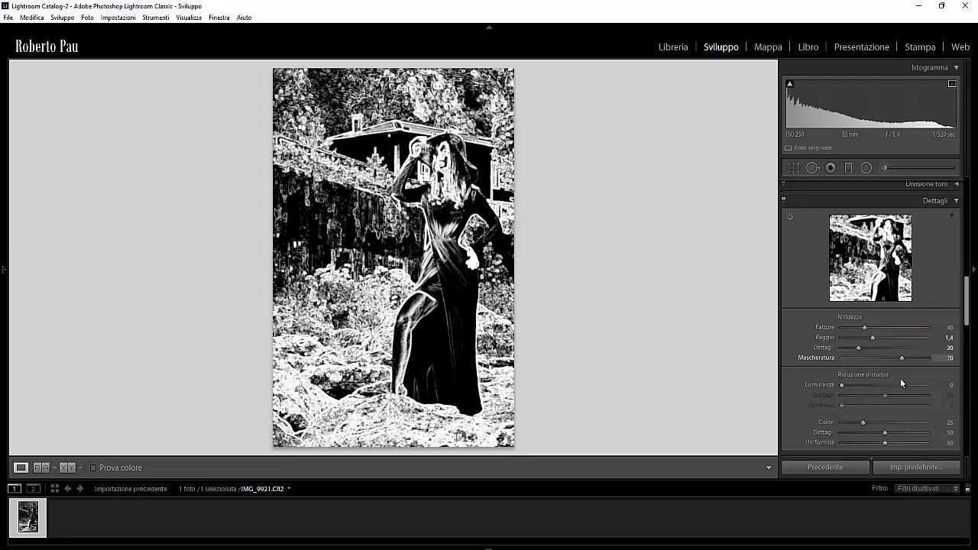
left_click_drag(901, 378, 870, 380)
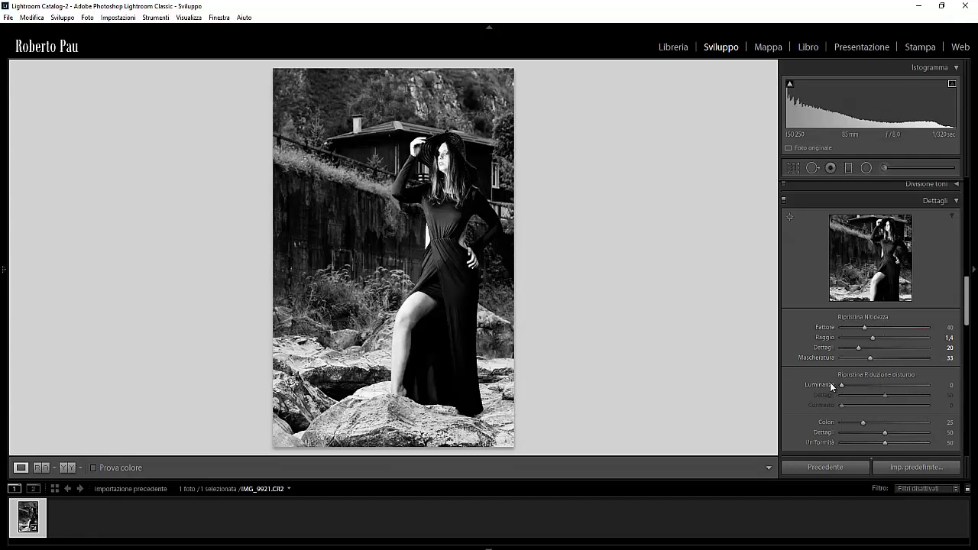
key("alt")
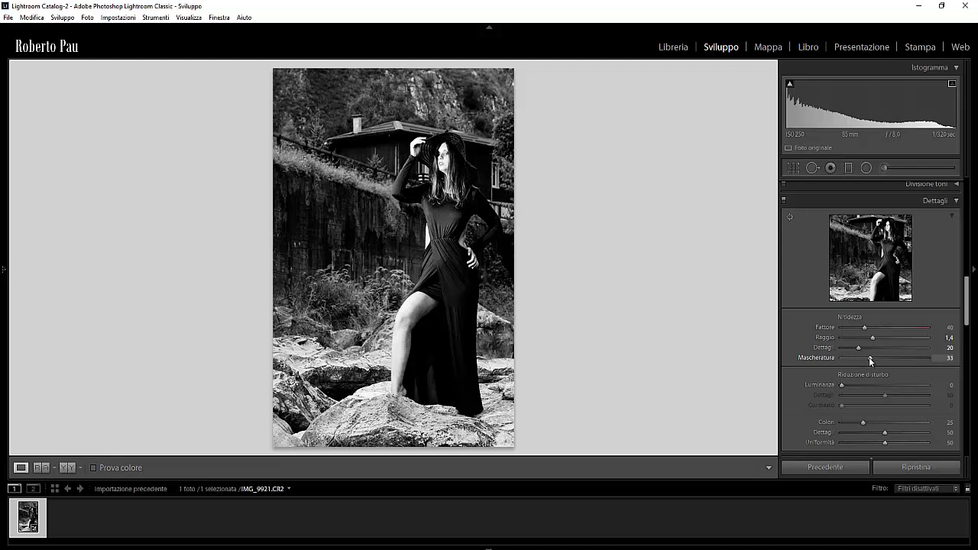
left_click_drag(869, 357, 883, 365)
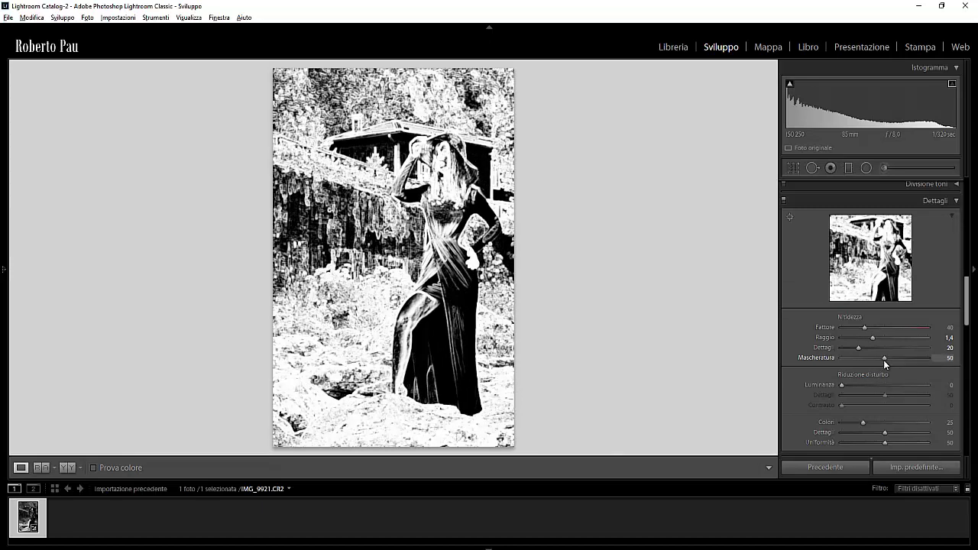
left_click_drag(884, 360, 893, 362)
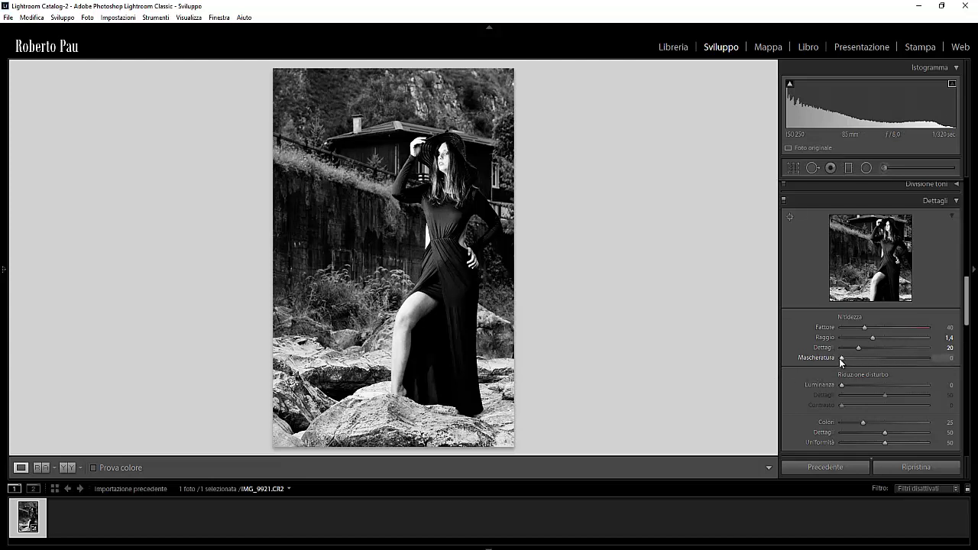
left_click(948, 358)
type("60")
Set the noise reduction Luminanza to 45 and Colori to 18
left_click_drag(968, 306, 966, 319)
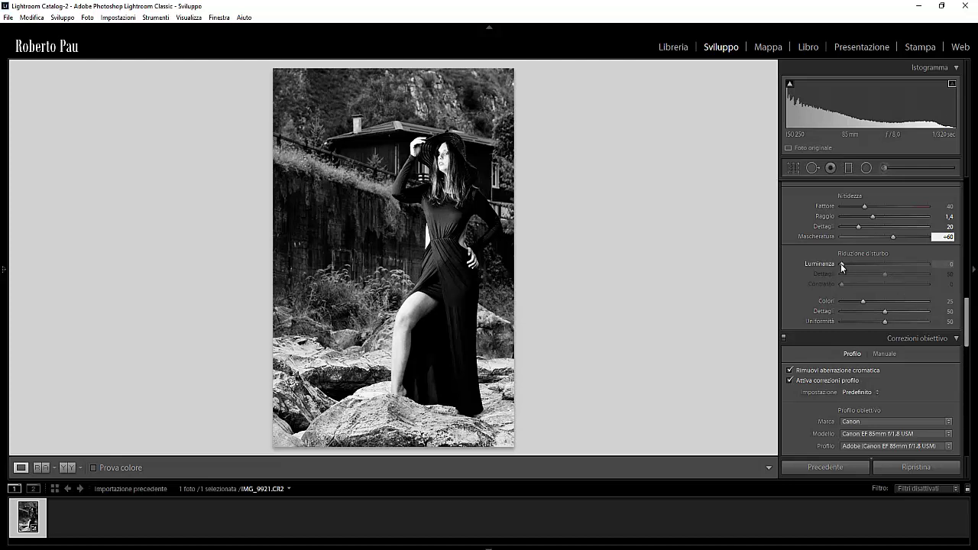
left_click_drag(842, 266, 874, 272)
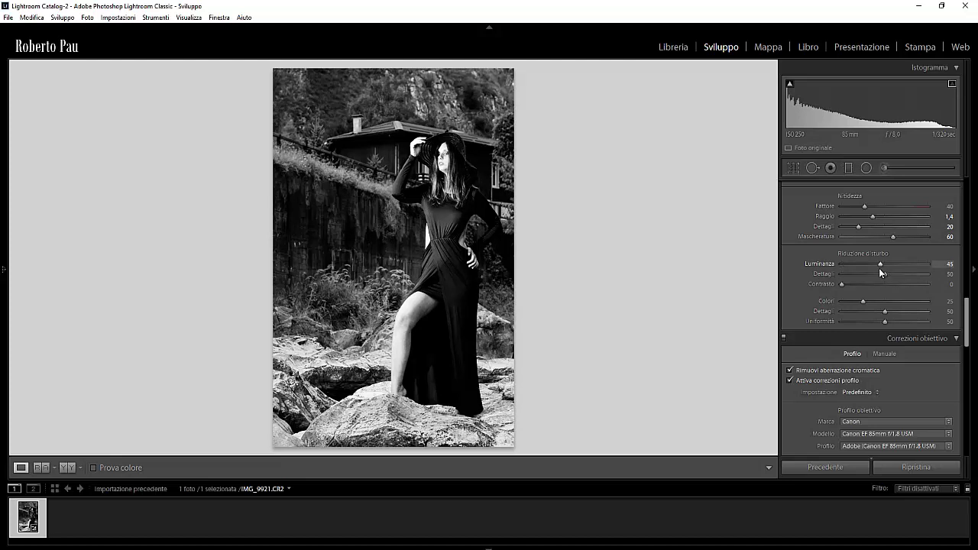
mouse_move(880, 264)
left_mouse_down()
mouse_move(797, 274)
mouse_move(878, 279)
left_mouse_up()
scroll(798, 221, "up", 10)
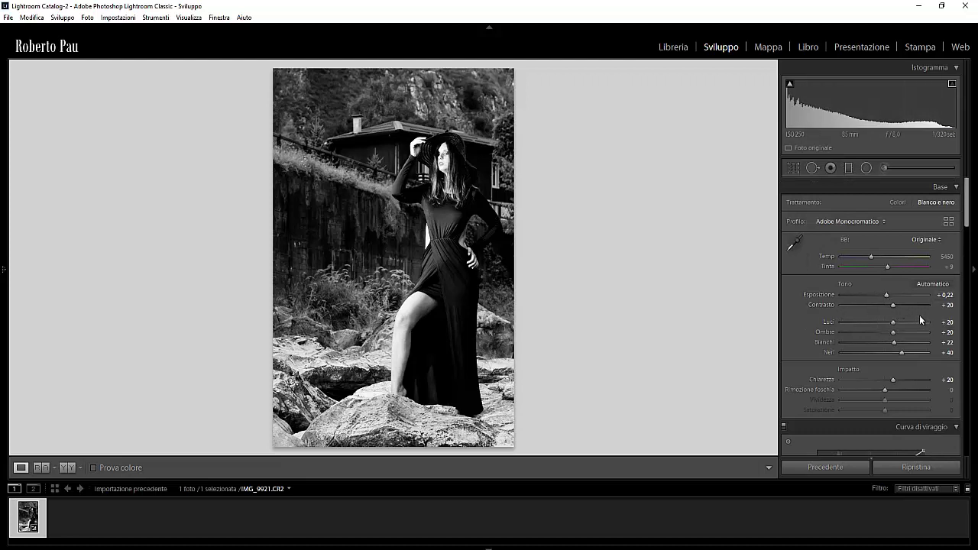
scroll(805, 326, "down", 10)
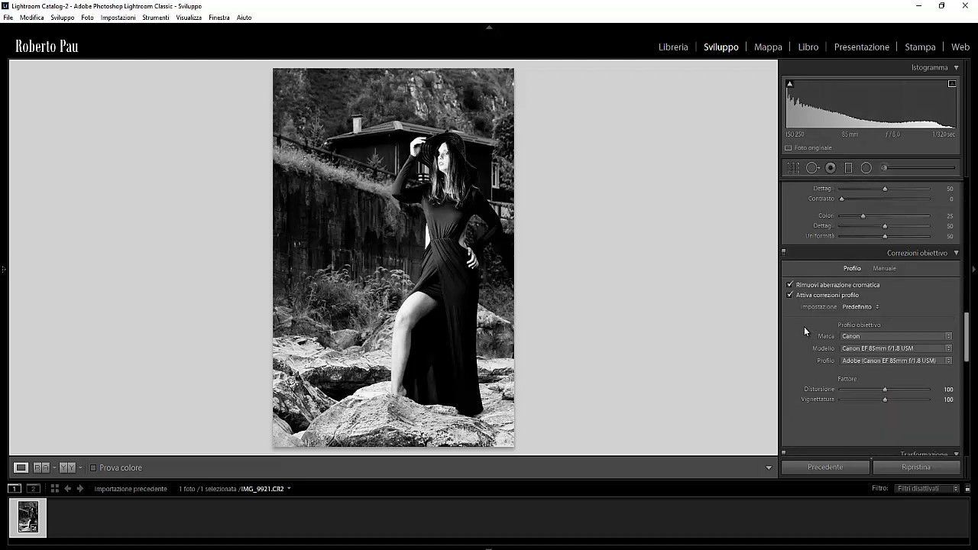
scroll(804, 326, "up", 3)
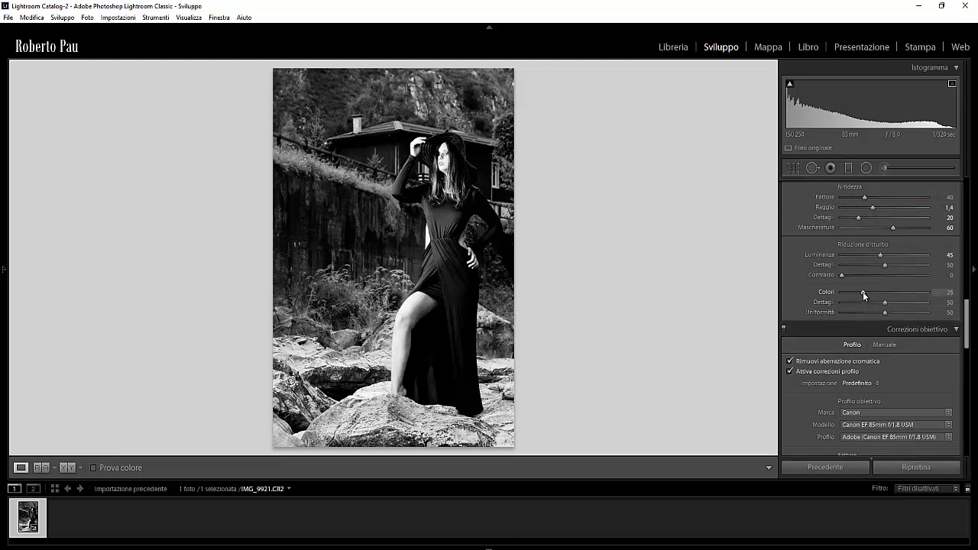
left_click_drag(859, 292, 857, 292)
Add a radial filter as an upright ellipse around the woman's head and torso, centred just below her face
mouse_move(966, 324)
left_mouse_down()
mouse_move(971, 425)
mouse_move(975, 325)
left_mouse_up()
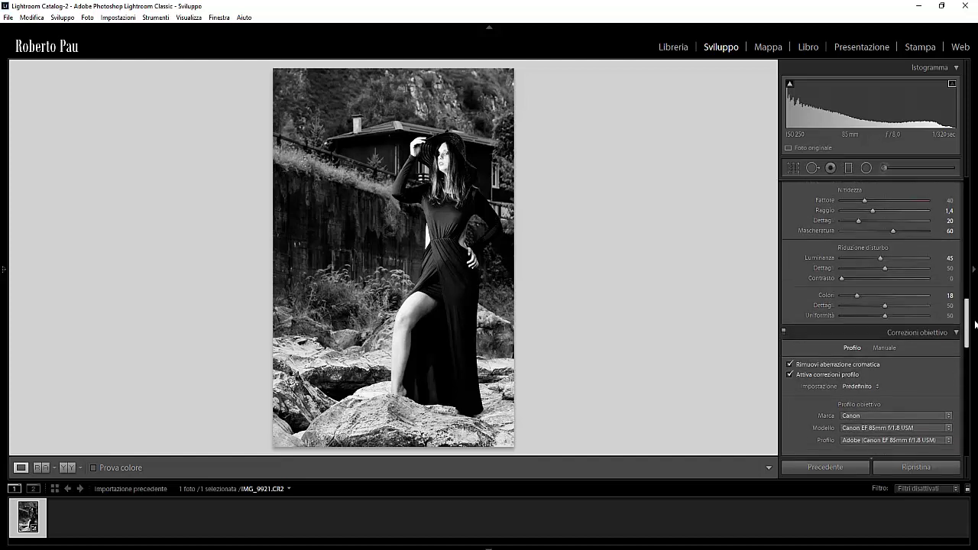
left_click_drag(975, 325, 969, 211)
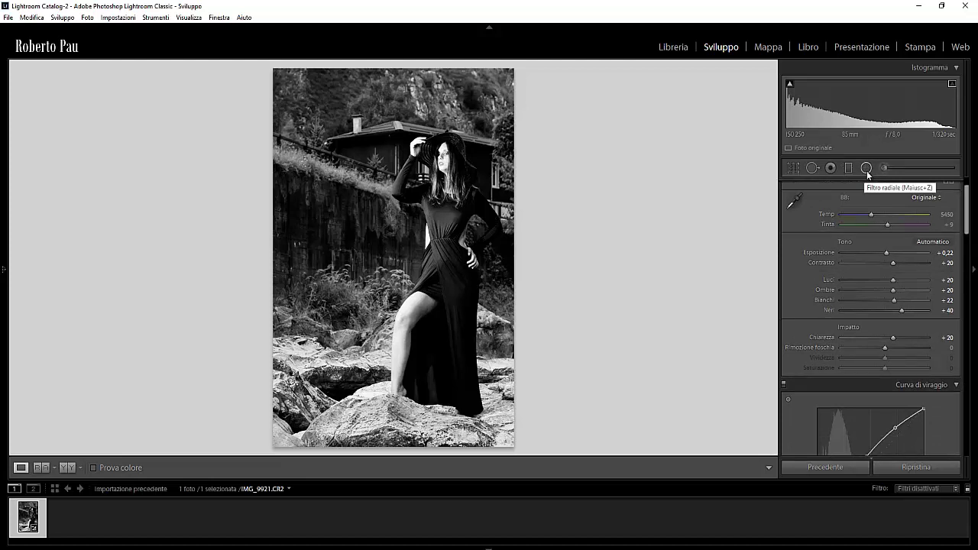
left_click(867, 168)
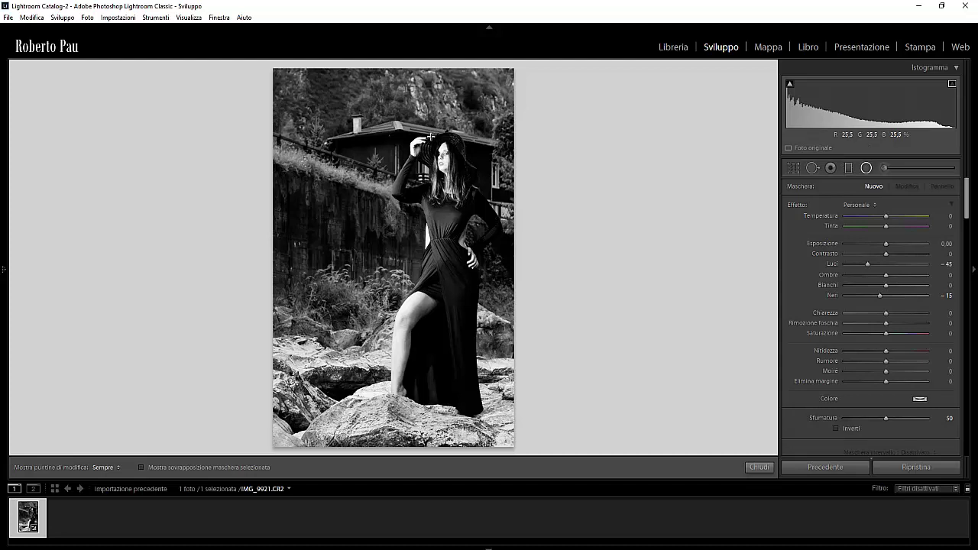
left_click_drag(426, 136, 475, 190)
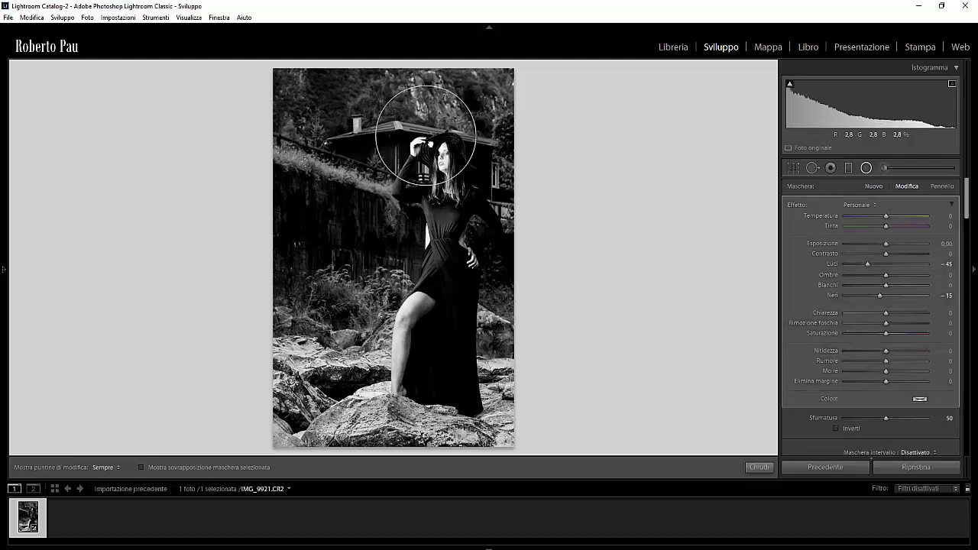
left_click_drag(428, 136, 441, 173)
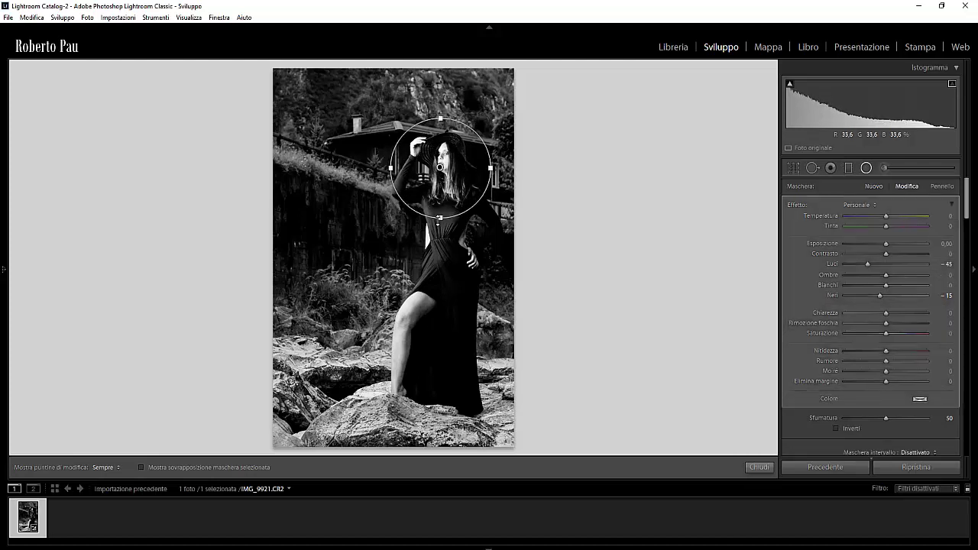
left_click_drag(440, 220, 439, 238)
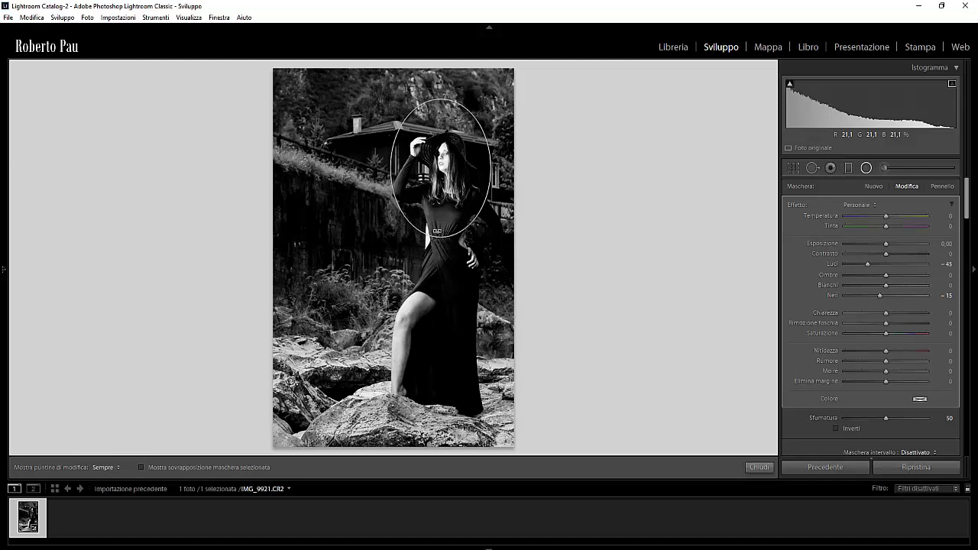
left_click_drag(431, 199, 386, 199)
left_click_drag(432, 175, 437, 178)
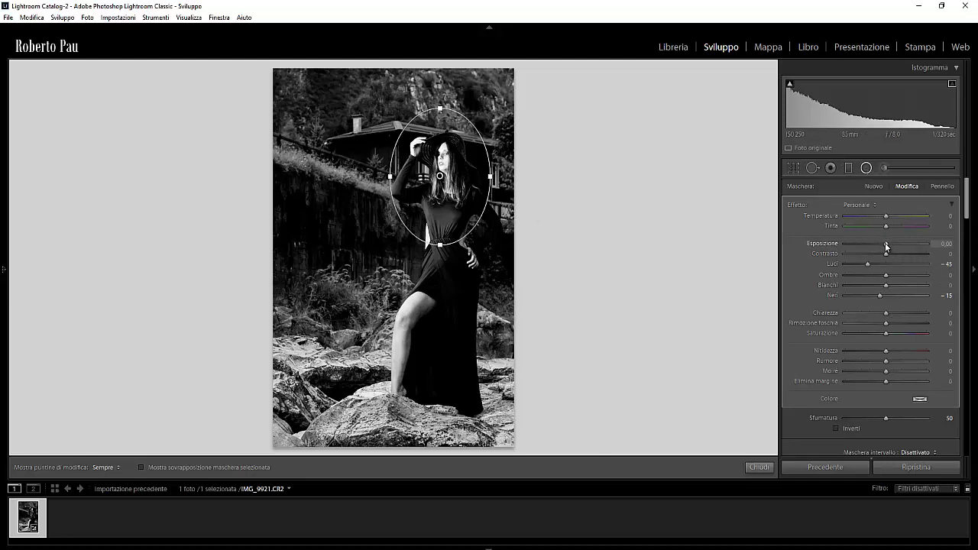
mouse_move(885, 244)
left_mouse_down()
mouse_move(910, 246)
mouse_move(886, 246)
left_mouse_up()
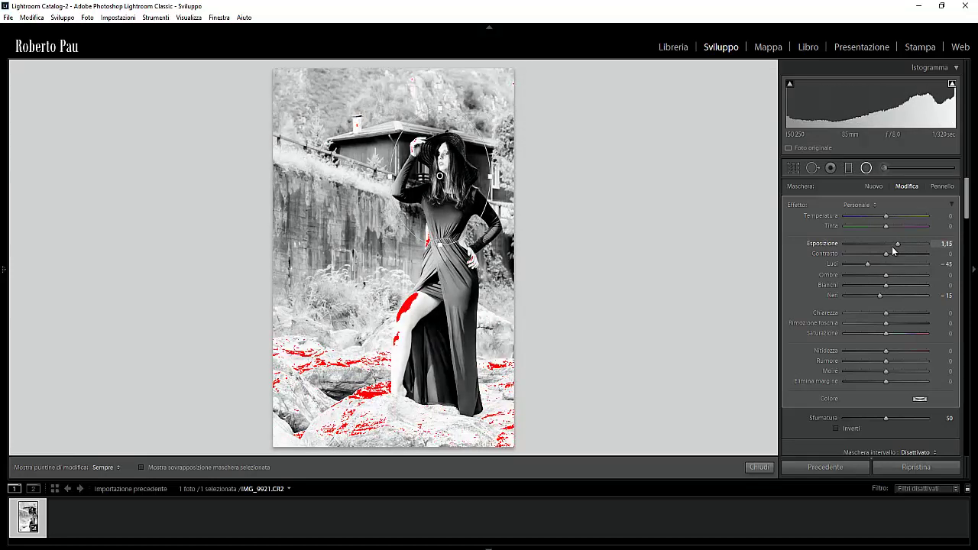
left_click(945, 243)
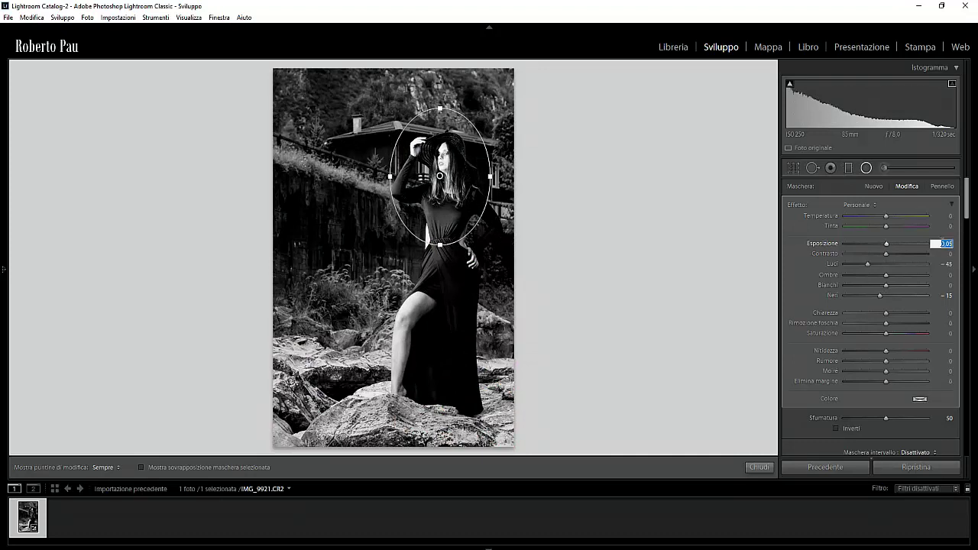
type("0")
Invert the radial filter around the woman's head and torso, and set its Esposizione to 0,45 and Contrasto to 5
left_click(857, 428)
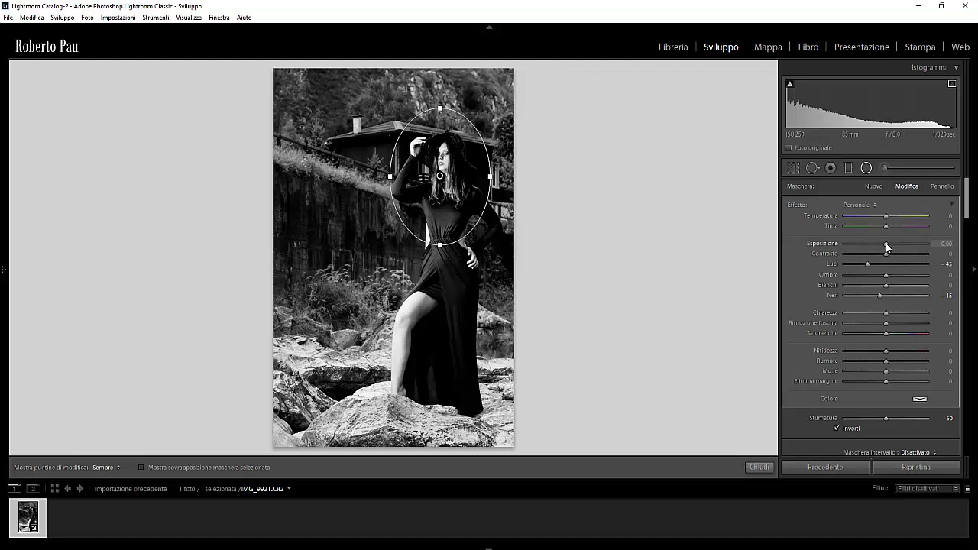
left_click_drag(886, 243, 890, 244)
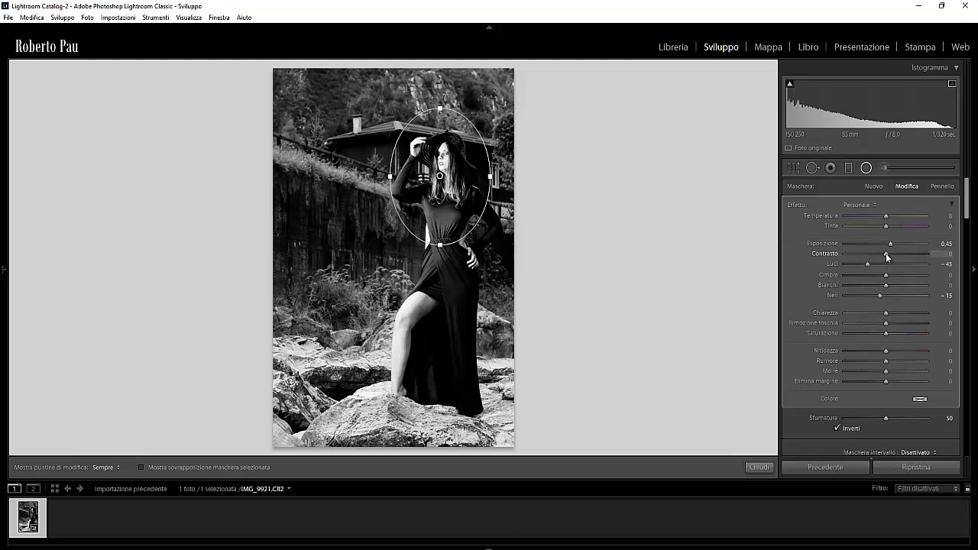
mouse_move(886, 256)
left_mouse_down()
mouse_move(864, 259)
mouse_move(923, 252)
mouse_move(889, 259)
left_mouse_up()
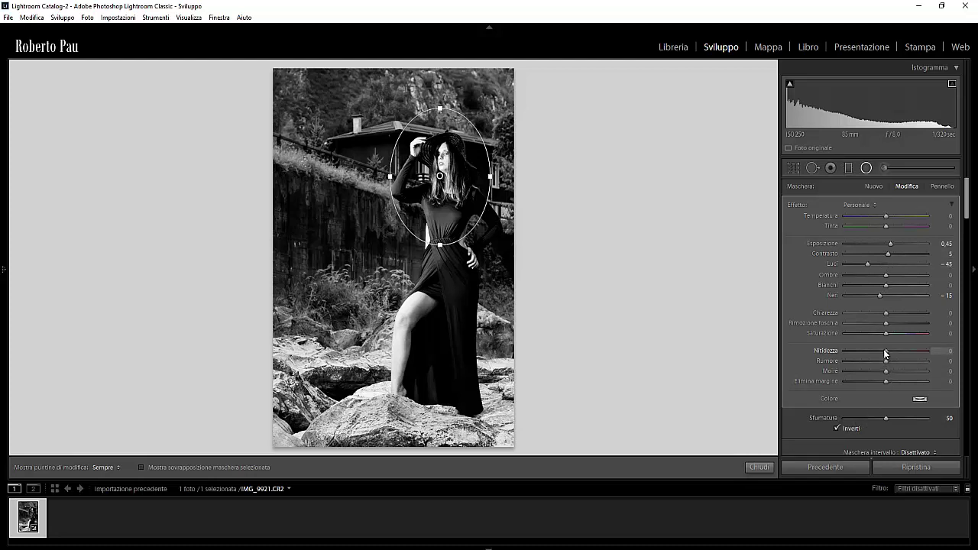
Set the radial filter's Nitidezza to 5 and Rumore to 10, and finish editing the filter
left_click_drag(830, 355, 833, 357)
left_click_drag(844, 350, 885, 361)
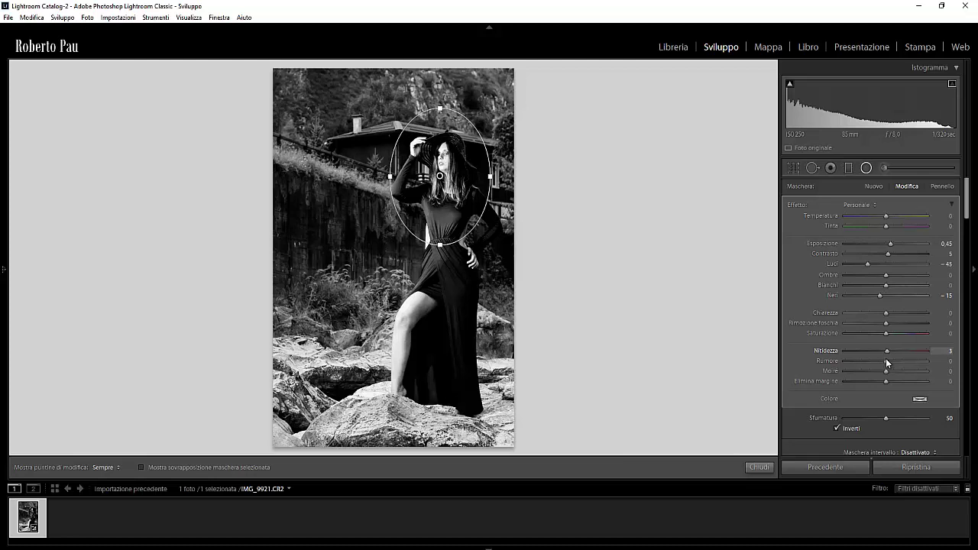
left_click(936, 351)
type("5")
key("Return")
left_click_drag(886, 360, 888, 383)
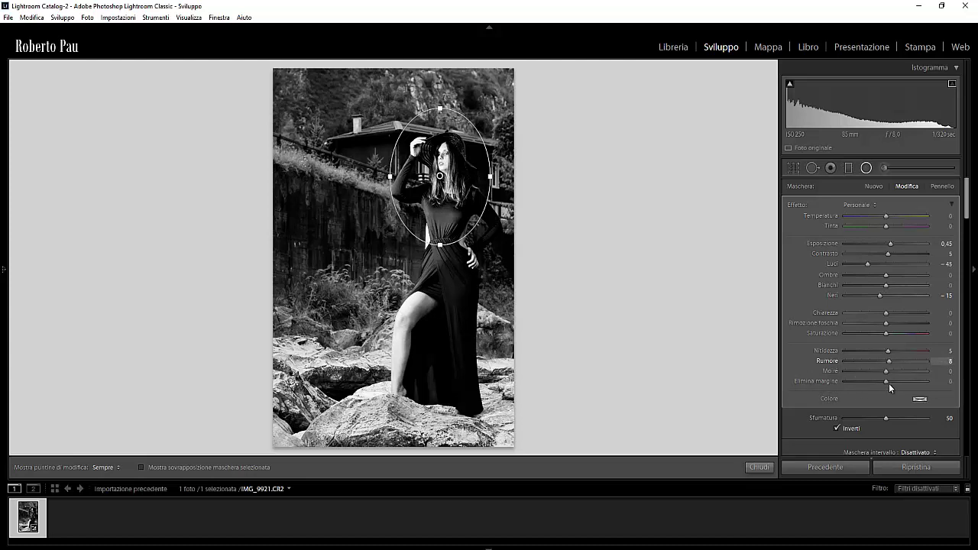
left_click(933, 361)
type("10")
left_click(968, 229)
left_click_drag(968, 229, 970, 208)
left_click(866, 169)
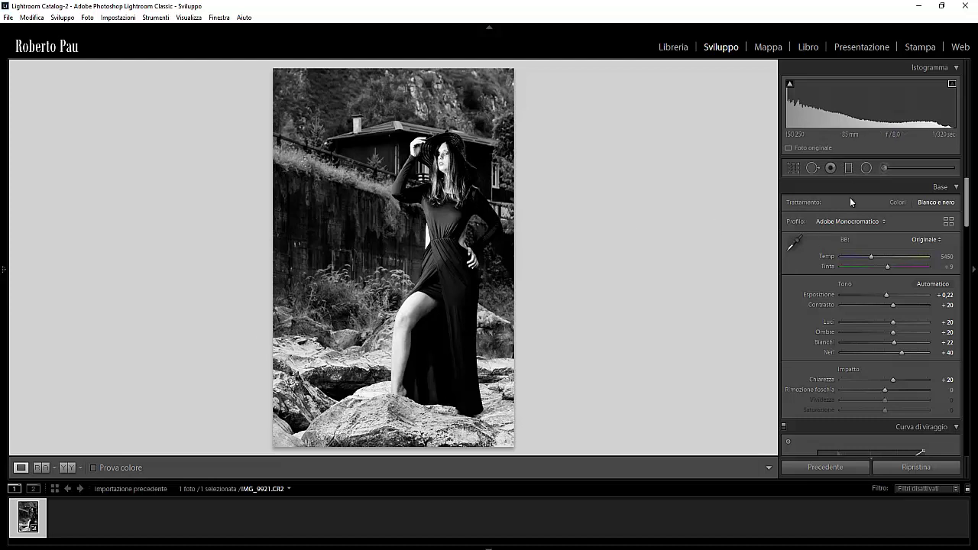
Add a second, inverted radial filter as a wide ellipse over the foreground rocks at the woman's feet, stretched slightly upward
left_click(867, 168)
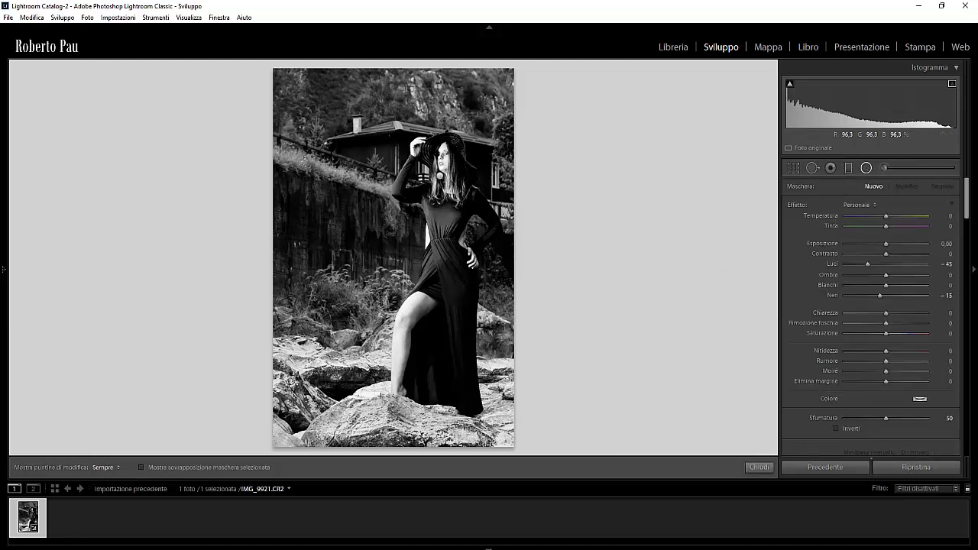
left_click_drag(379, 392, 391, 422)
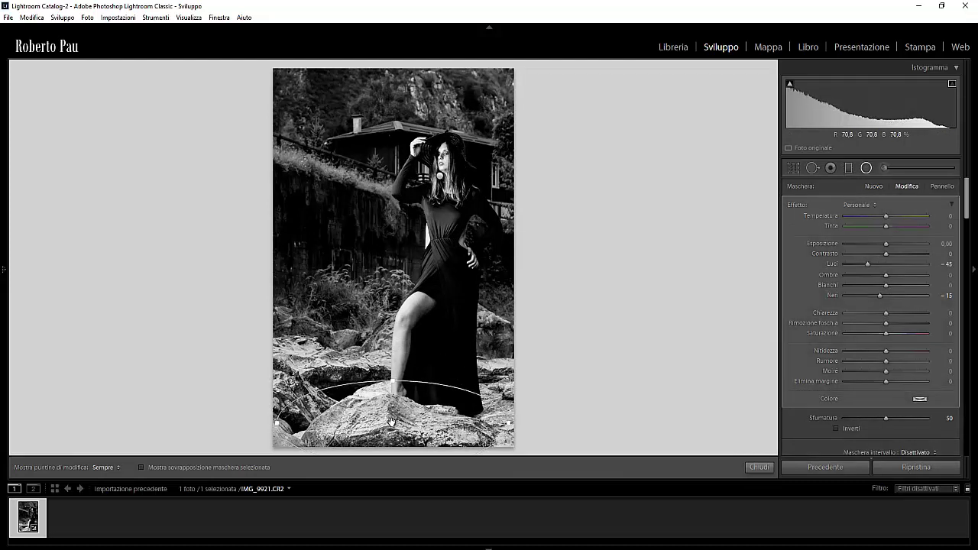
left_click(853, 429)
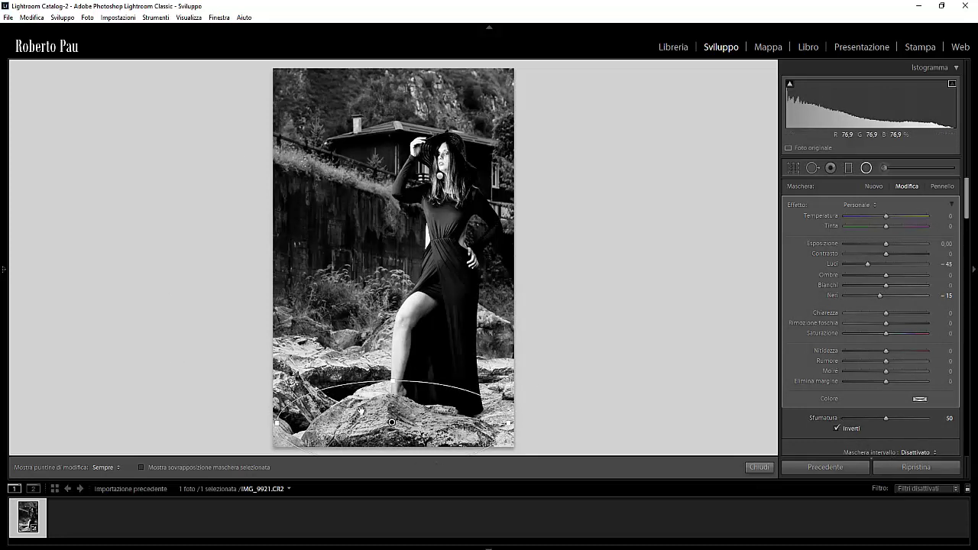
left_click_drag(391, 379, 391, 372)
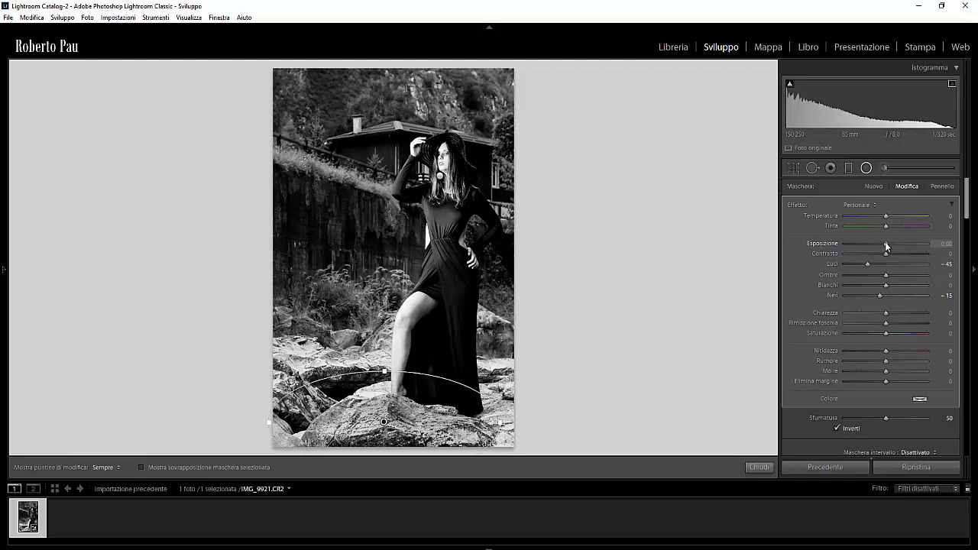
Set the foreground rock filter's Esposizione to -0,15 and Contrasto to 25
mouse_move(885, 242)
left_mouse_down()
mouse_move(871, 241)
mouse_move(933, 245)
mouse_move(884, 245)
left_mouse_up()
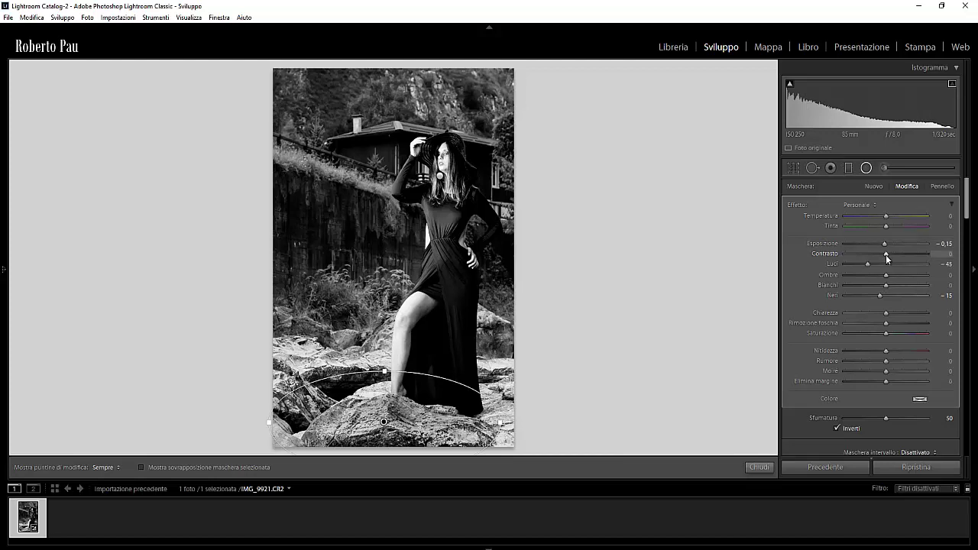
left_click_drag(890, 255, 898, 258)
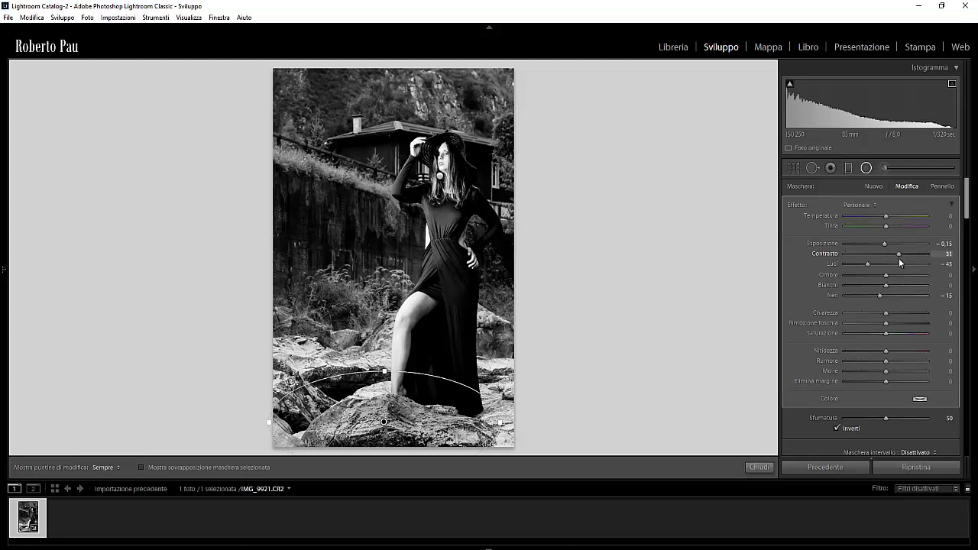
left_click_drag(898, 260, 896, 260)
left_click(946, 254)
type("25")
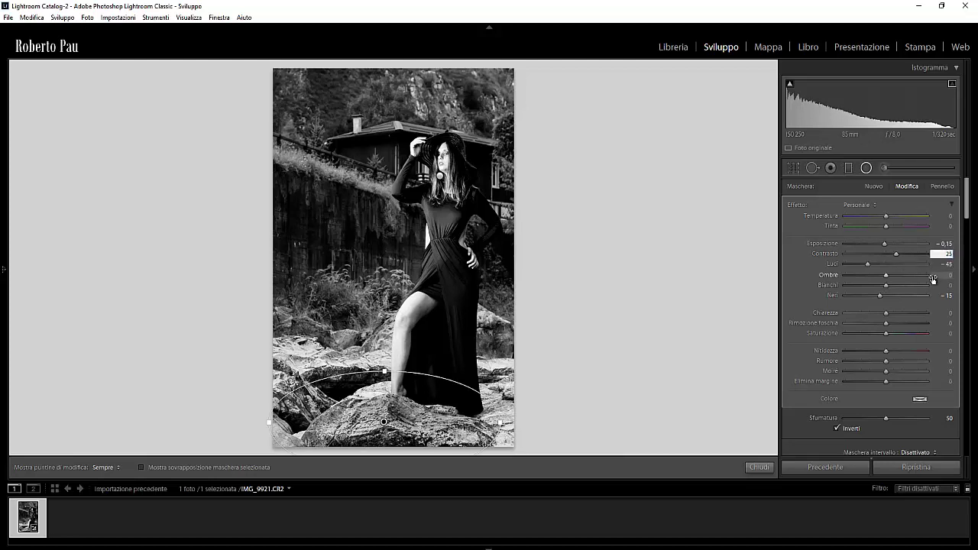